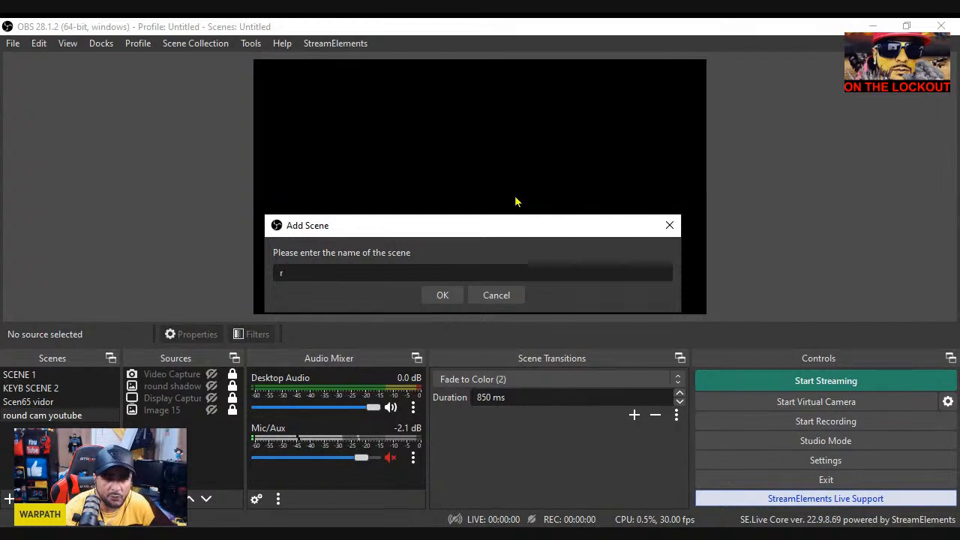
Create a new scene named "round cam"
type("ound")
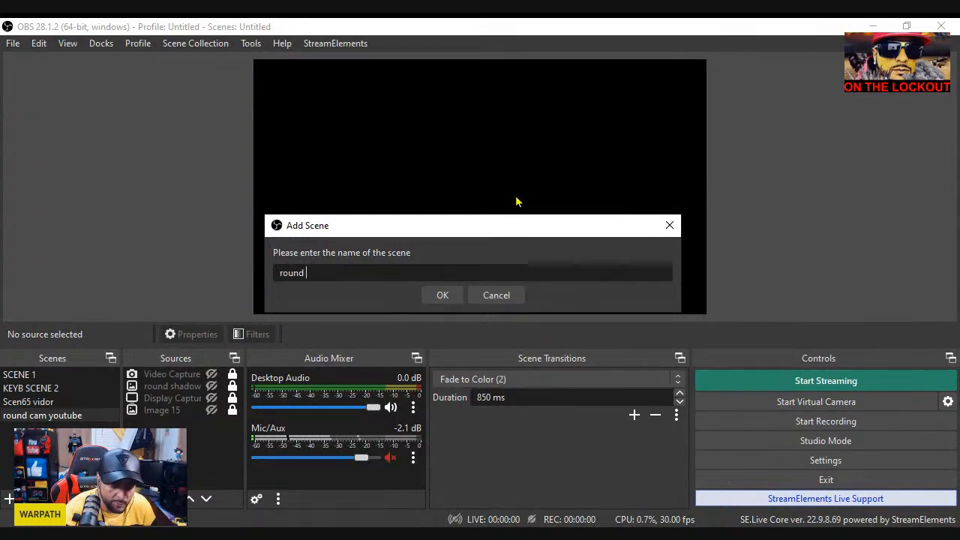
type(" cam")
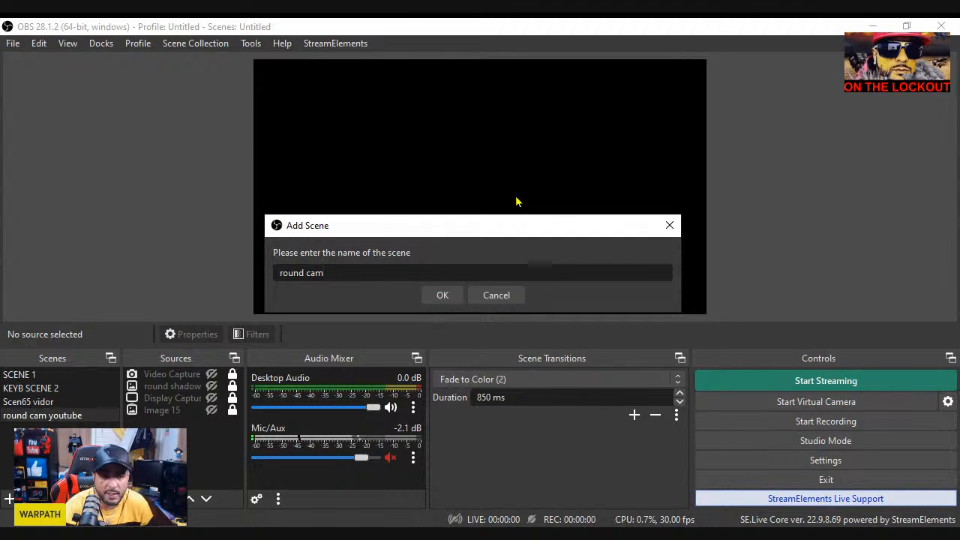
left_click(443, 296)
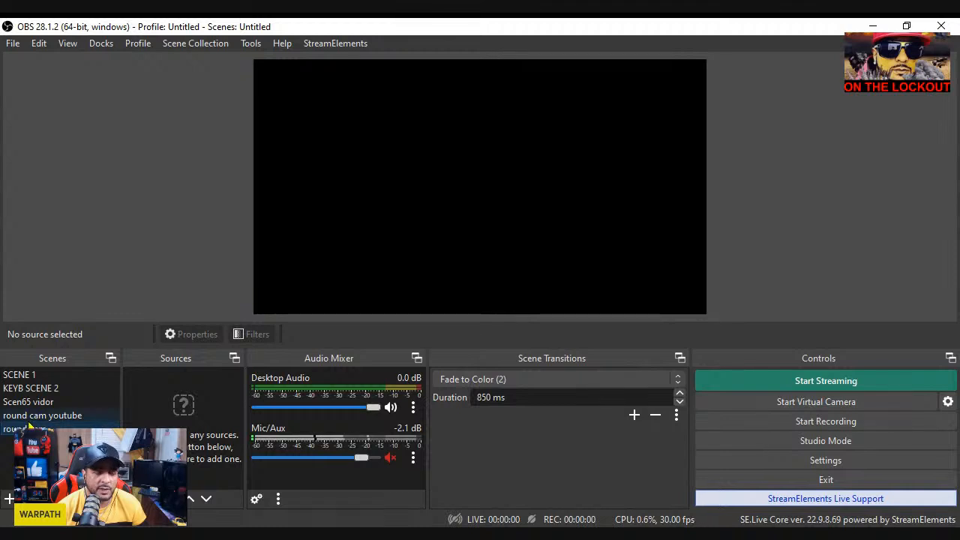
Look through the existing scenes and their sources, then return to the empty round cam scene
left_click(65, 403)
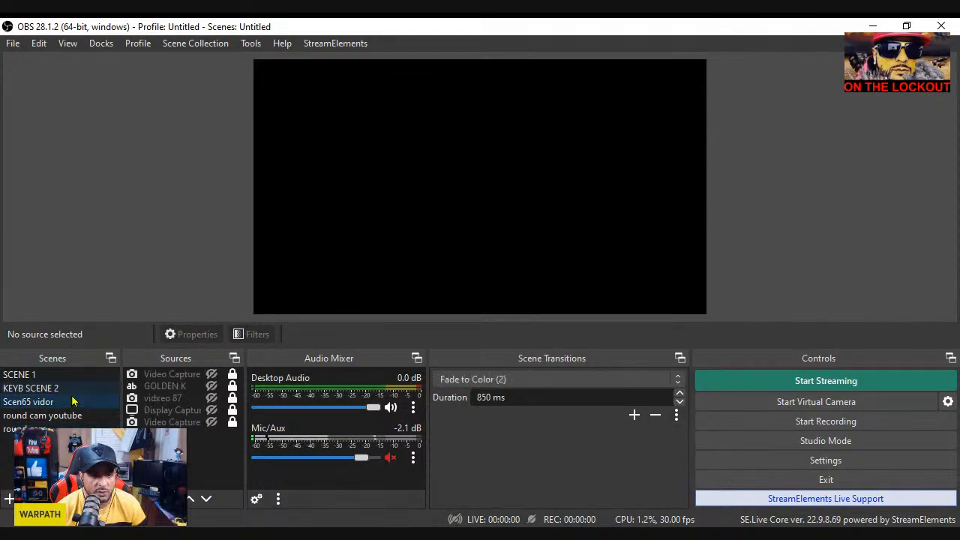
left_click(74, 390)
left_click(83, 380)
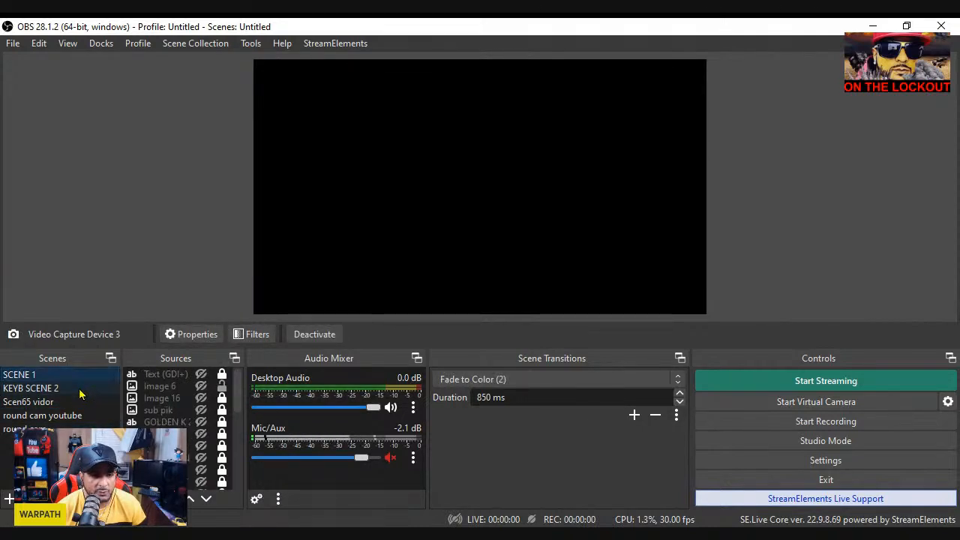
left_click(77, 390)
left_click(77, 402)
left_click(78, 417)
left_click(78, 430)
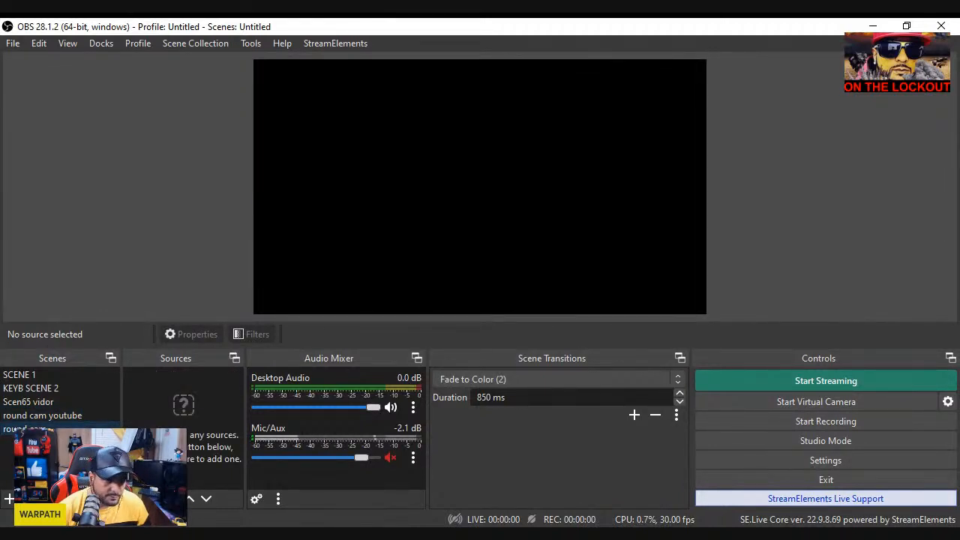
left_click(45, 416)
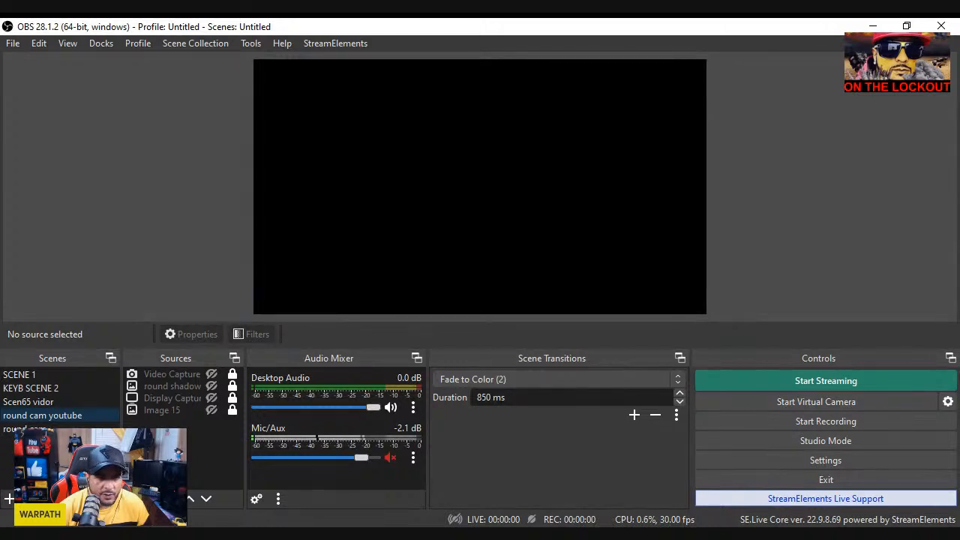
left_click(45, 430)
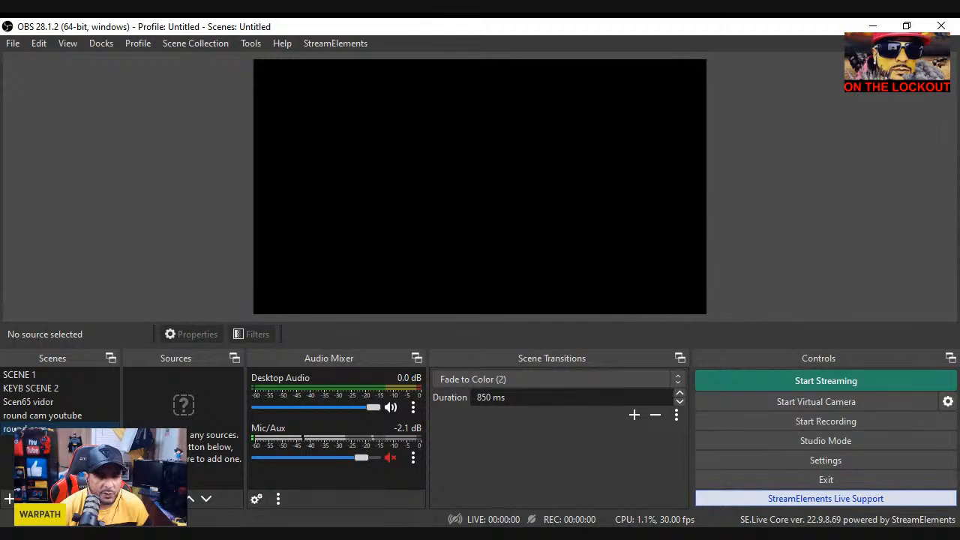
Add a new Video Capture Device source to the round cam scene, with Logi Capture as its device
left_click(198, 431)
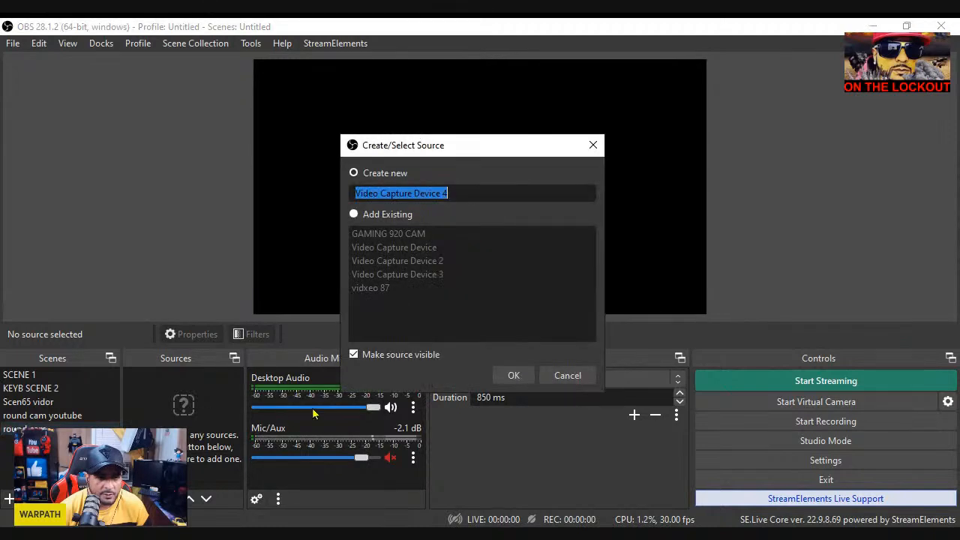
left_click(508, 383)
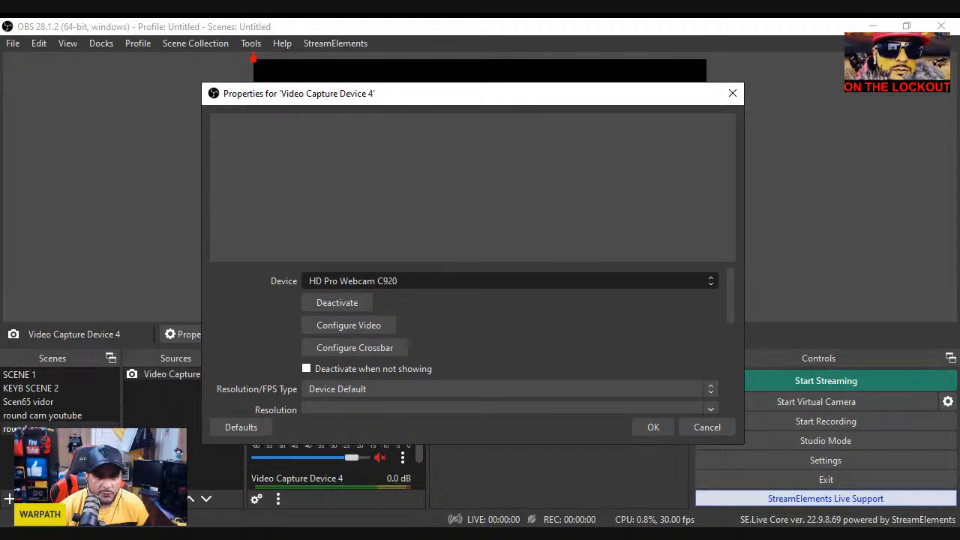
left_click(652, 426)
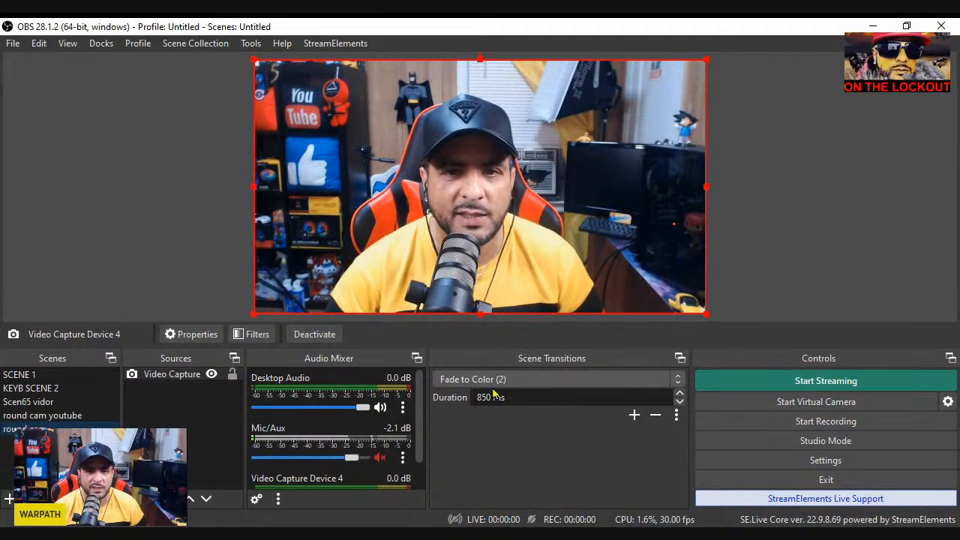
Open the filters of the new video capture source and reposition the filters window
left_click(180, 375)
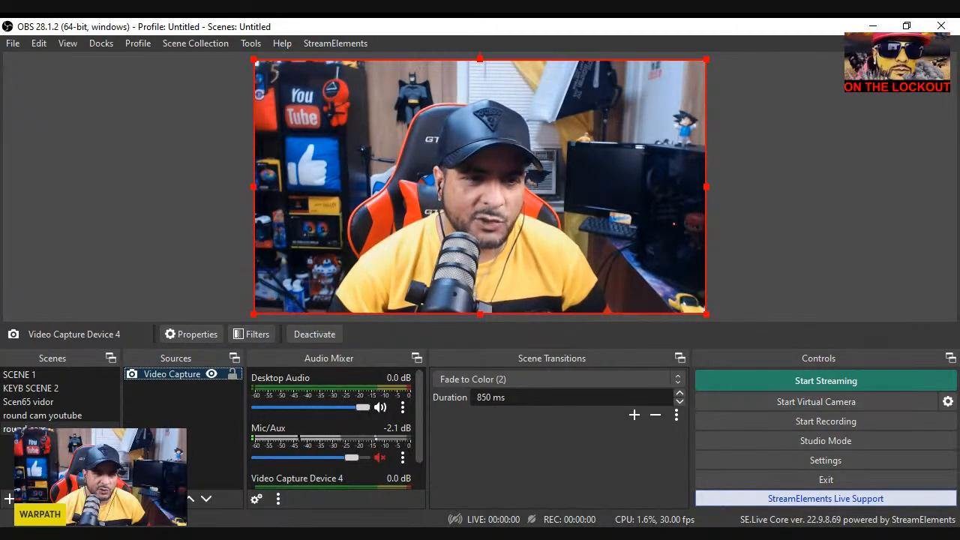
left_click(243, 473)
left_click_drag(491, 18, 556, 62)
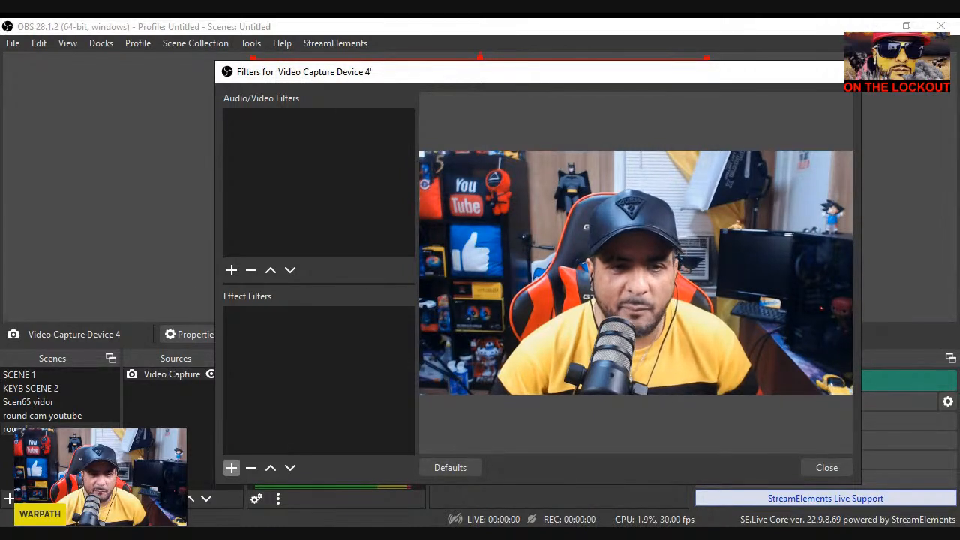
Add an Image Mask/Blend effect filter named "round cam" to the video capture source
left_click(309, 380)
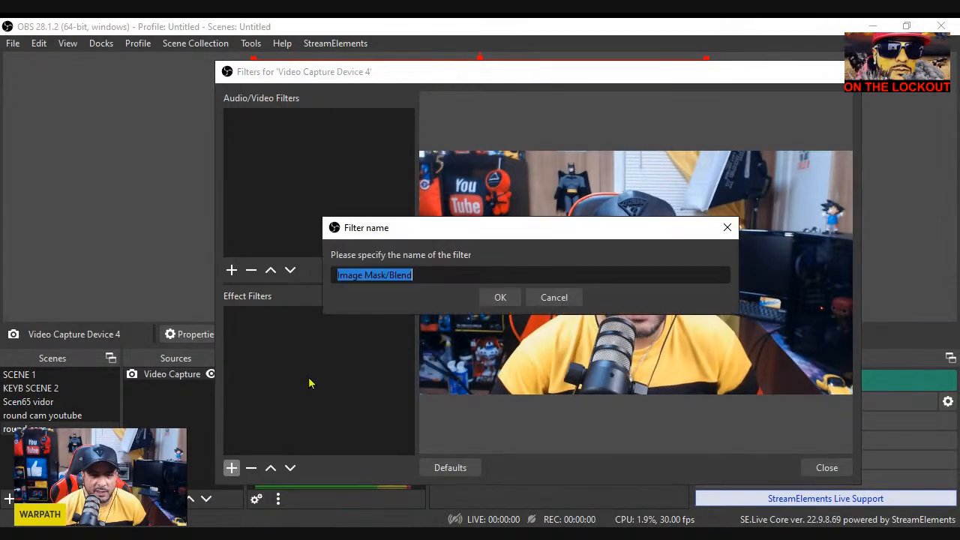
left_click(513, 275)
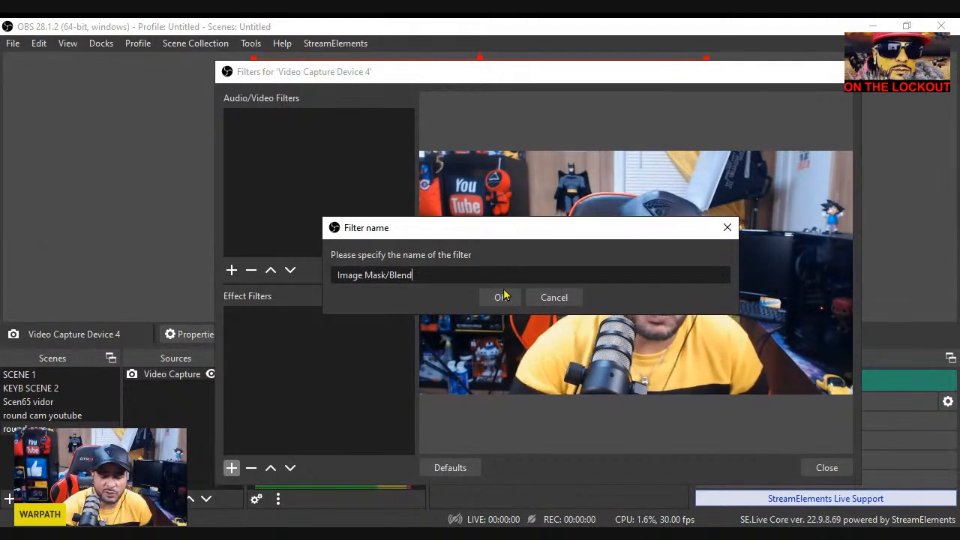
key("BackSpace")
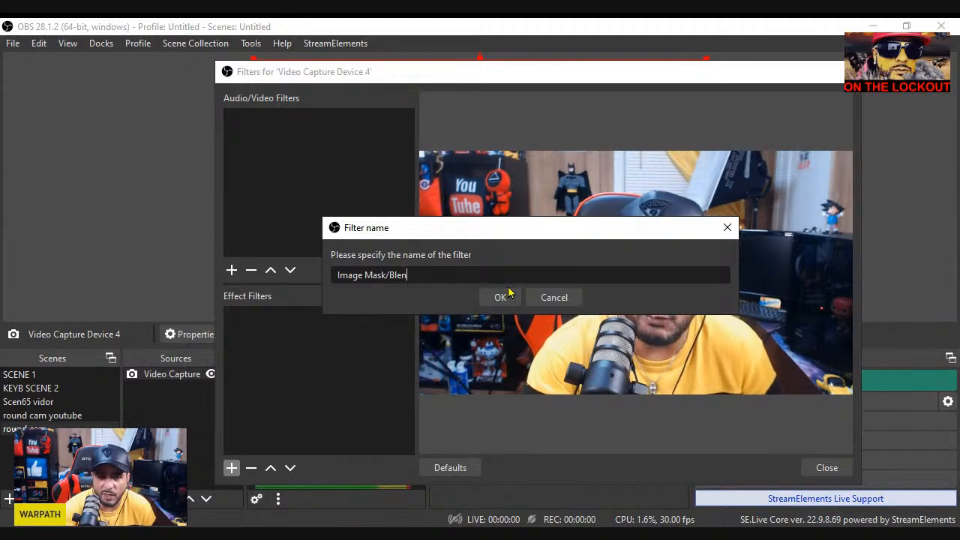
key("BackSpace")
key("BackSpace")
key("BackSpace")
key("BackSpace")
key("BackSpace")
key("BackSpace")
key("BackSpace")
key("BackSpace")
key("BackSpace")
key("BackSpace")
key("BackSpace")
key("BackSpace")
key("BackSpace")
key("BackSpace")
key("BackSpace")
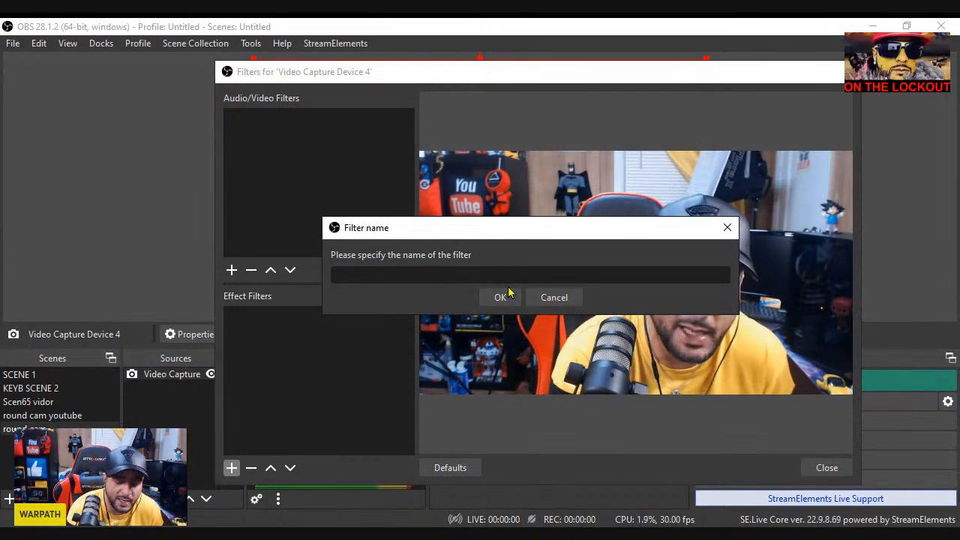
type("roun")
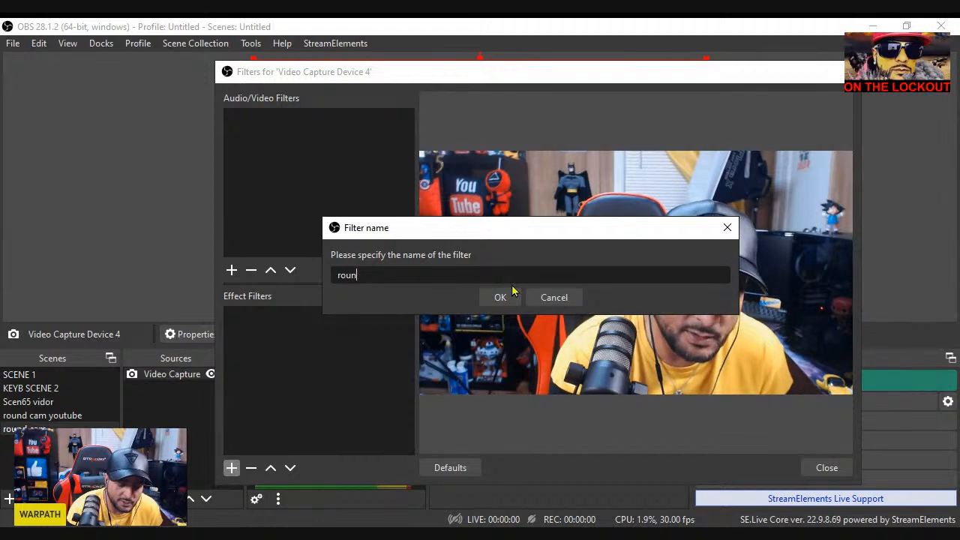
type("d can")
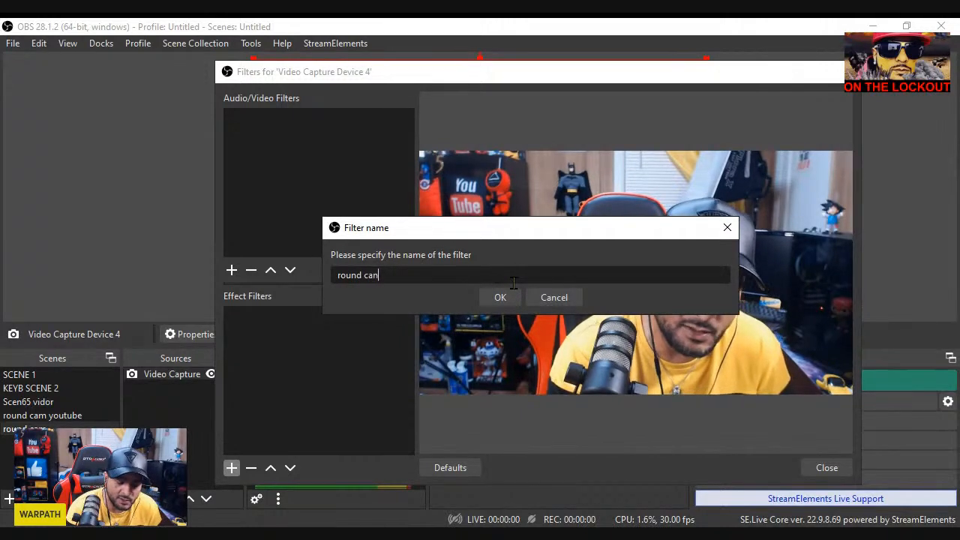
key("BackSpace")
type("m")
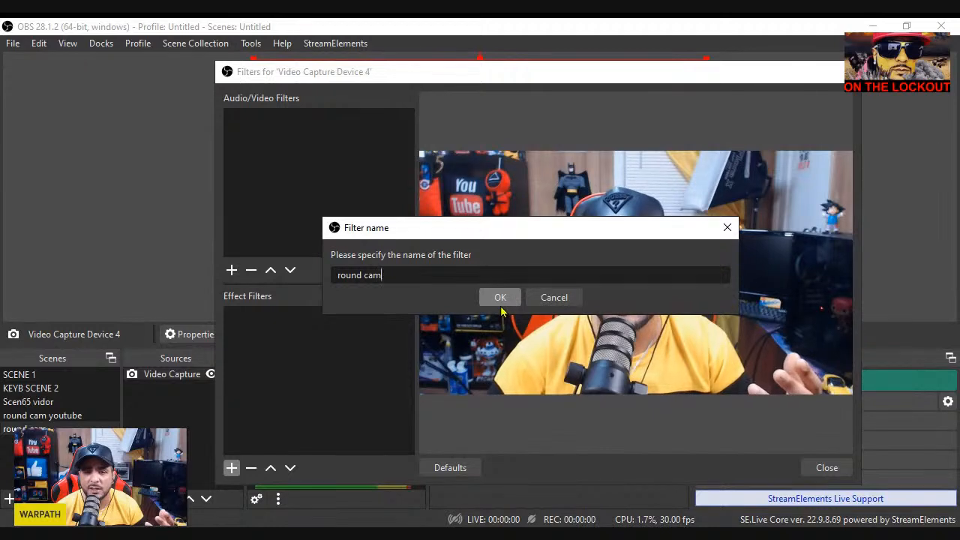
left_click(499, 300)
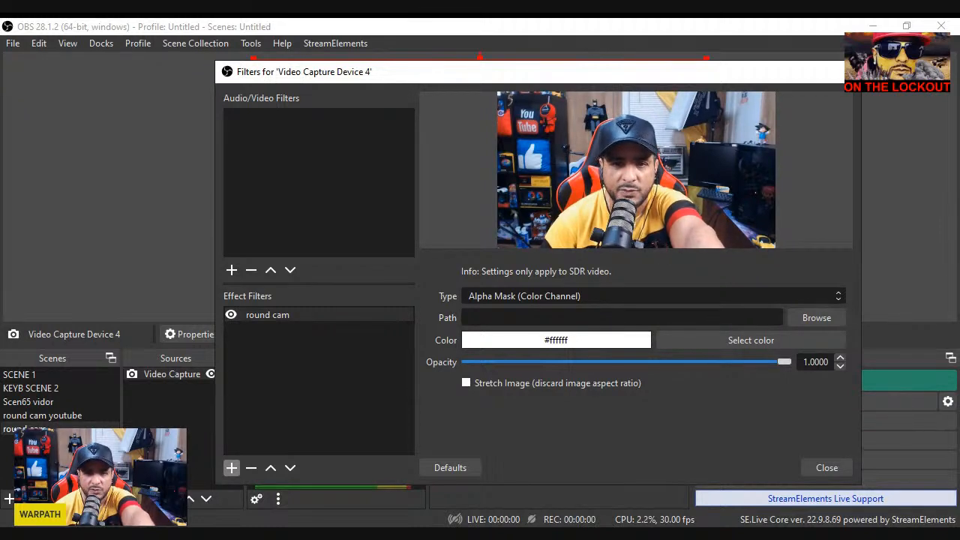
Set the round cam filter to Alpha Mask (Alpha Channel) with the Webcam Circle image from Pictures/Video Projects/obs cam shadow as its mask
left_click(557, 326)
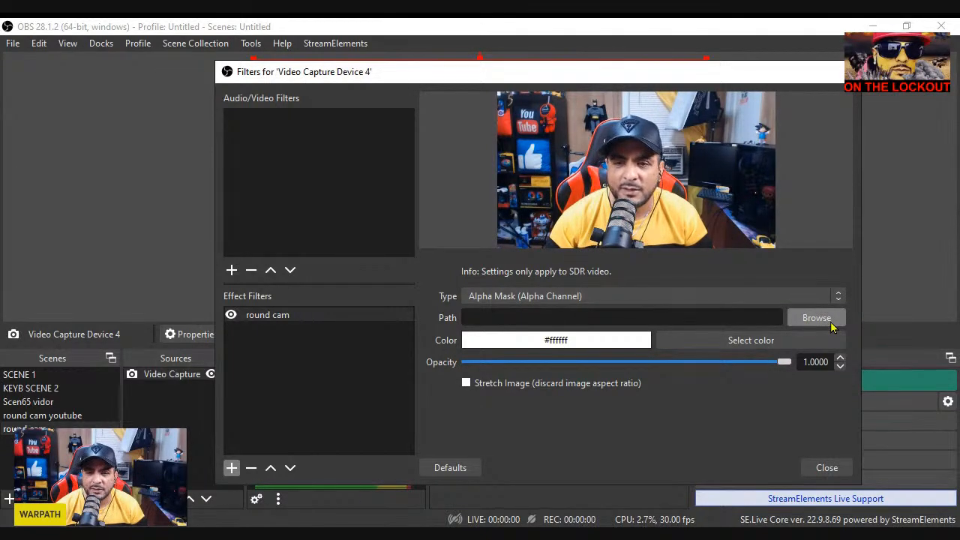
left_click(831, 323)
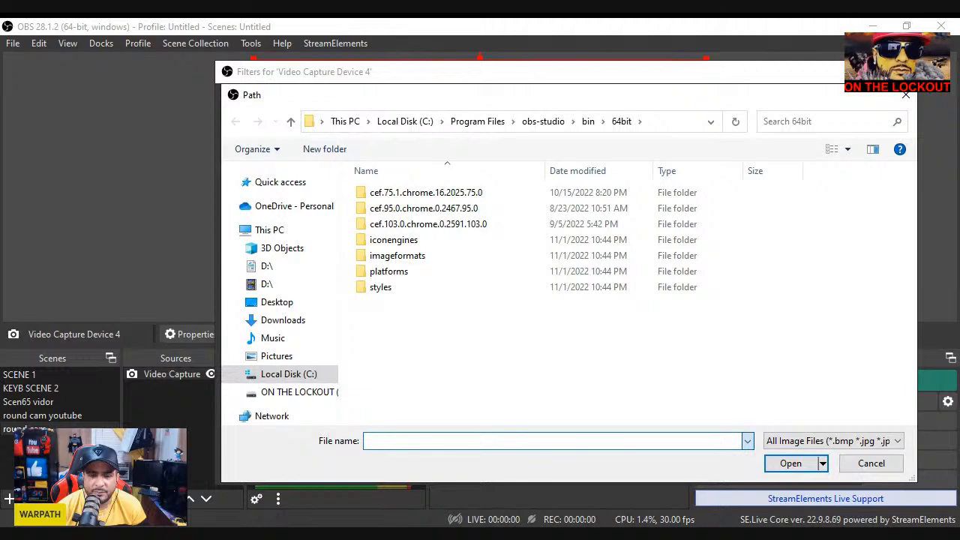
left_click(277, 357)
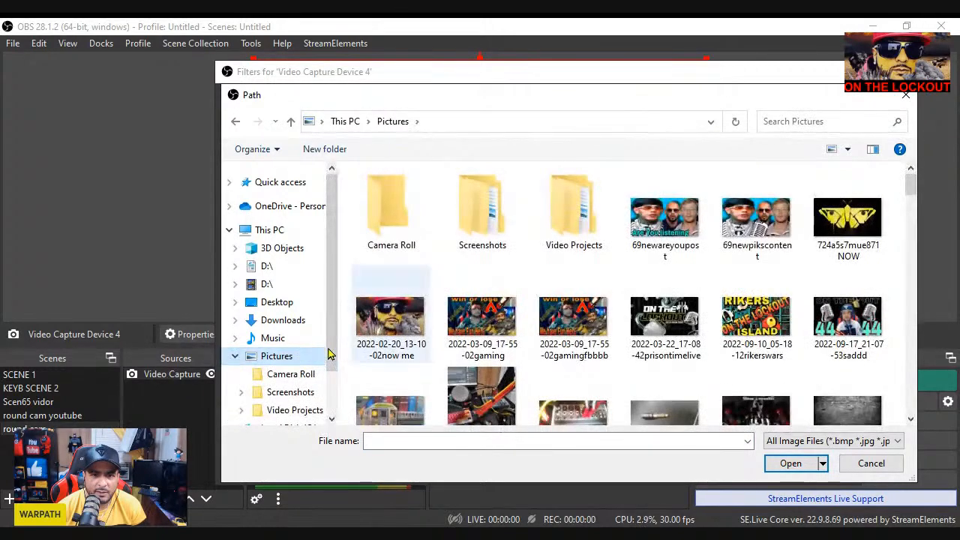
double_click(578, 240)
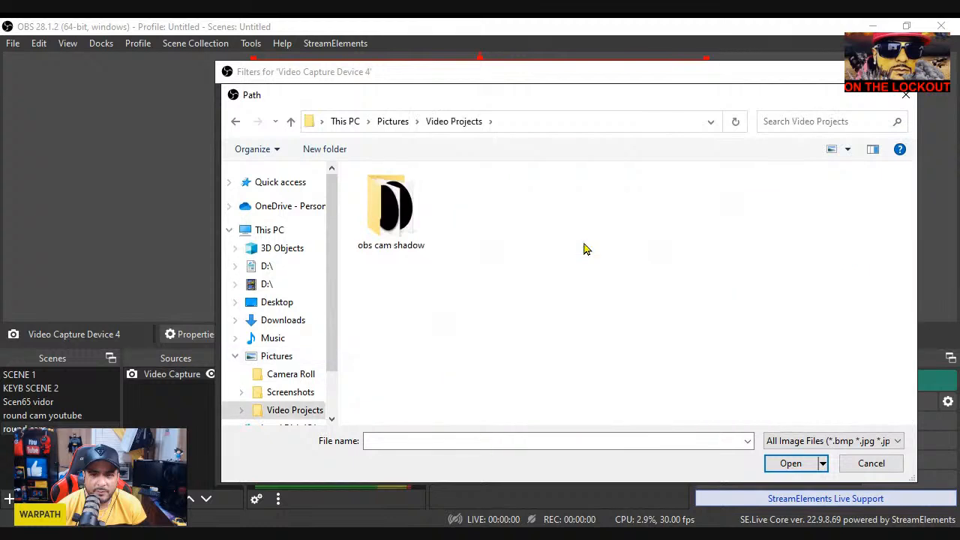
double_click(394, 206)
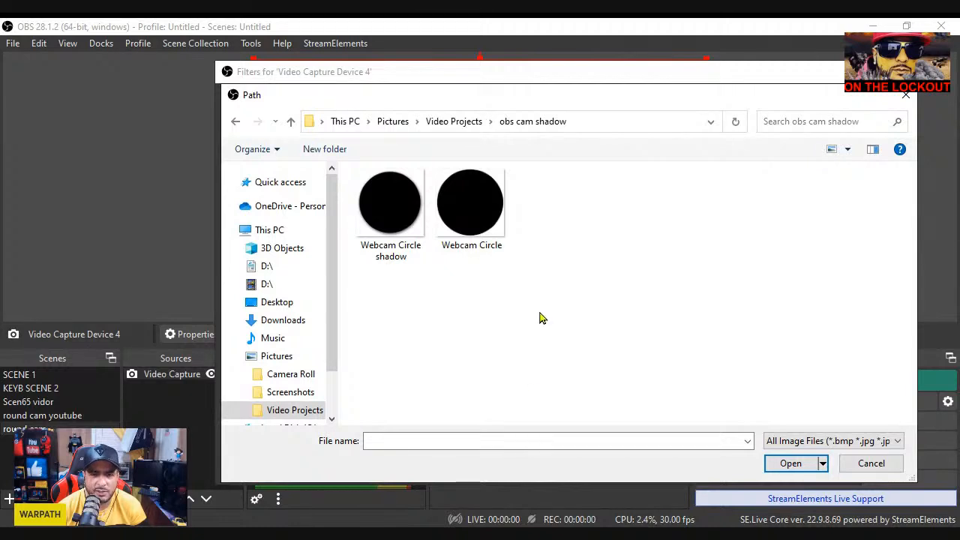
left_click(466, 227)
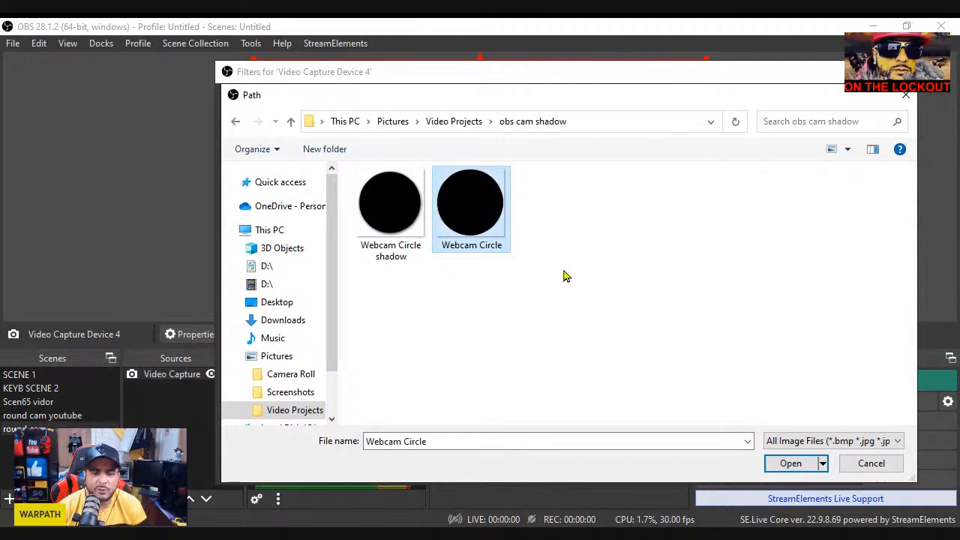
left_click(789, 462)
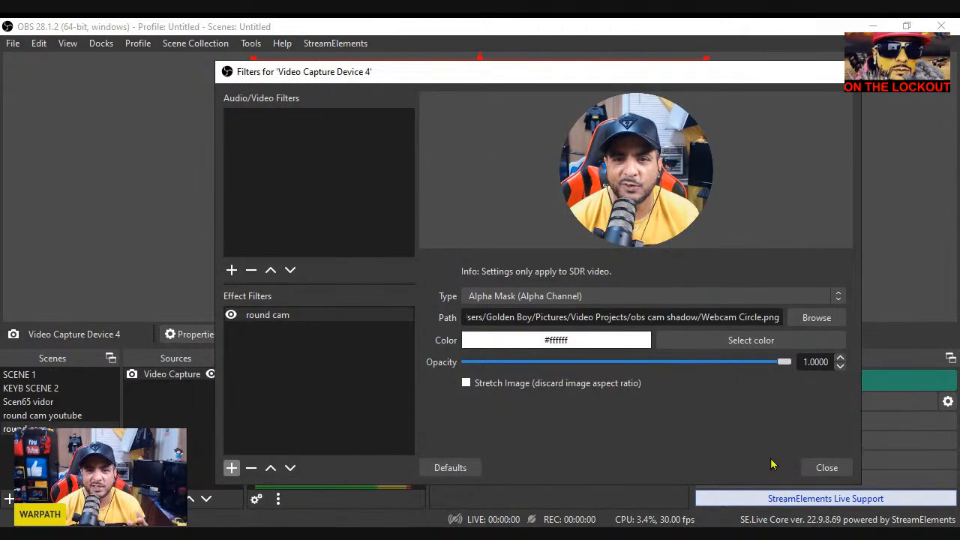
left_click(824, 471)
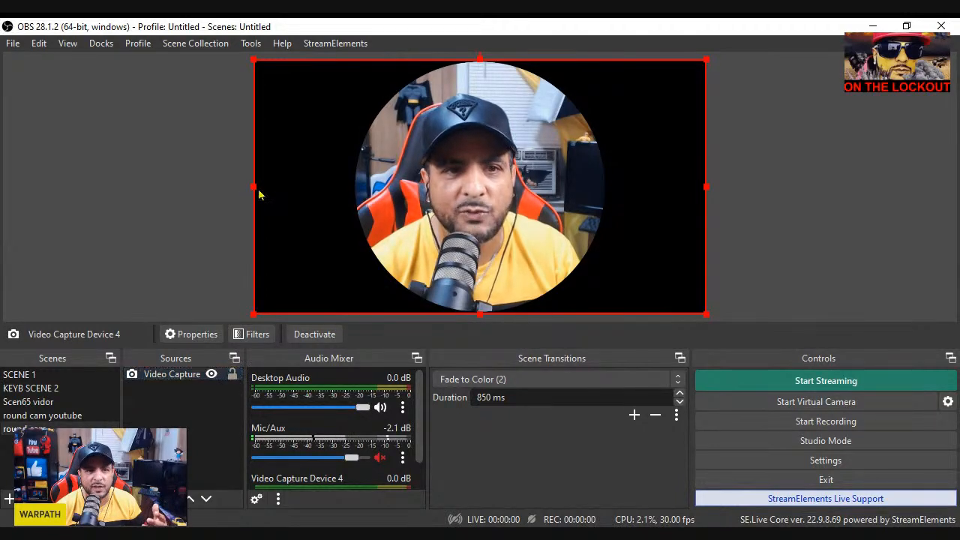
left_click_drag(260, 192, 256, 222)
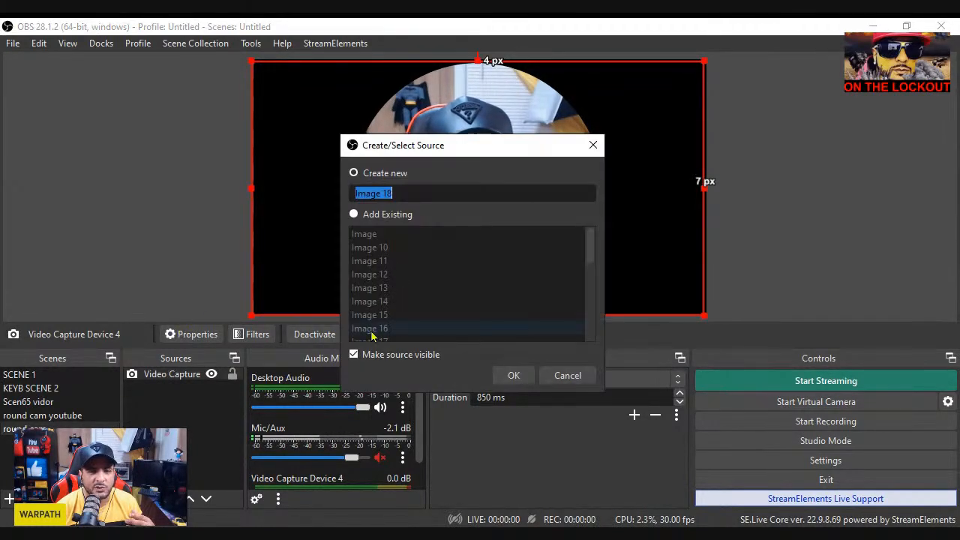
left_click(511, 375)
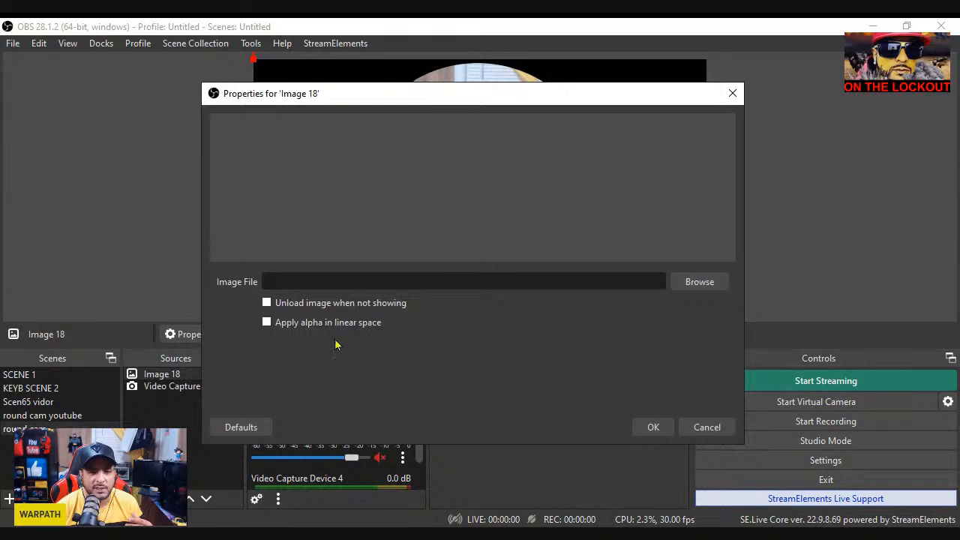
left_click(691, 283)
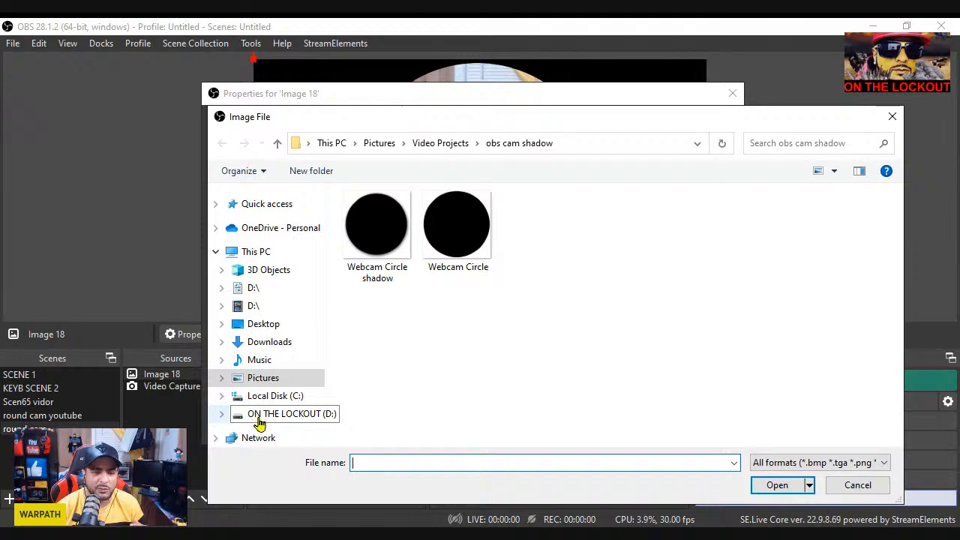
left_click(259, 422)
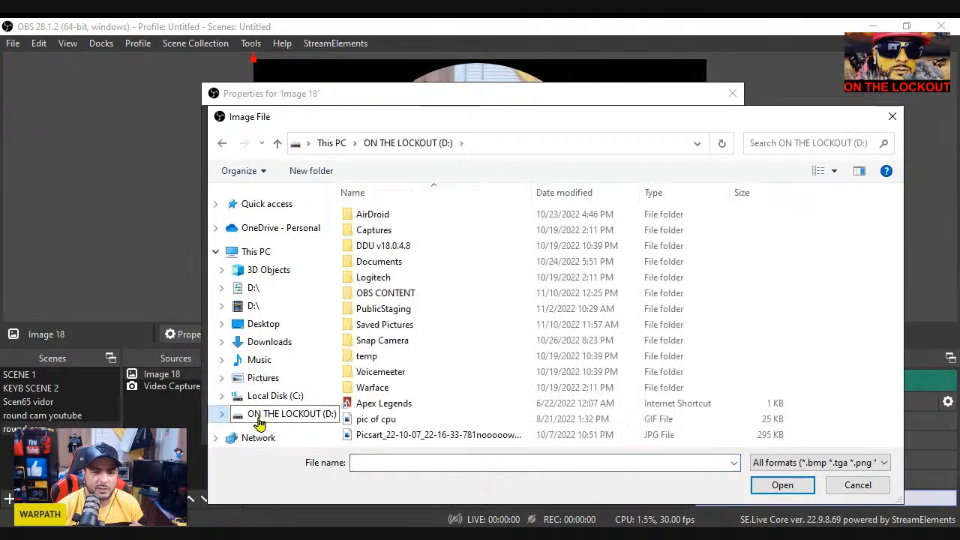
double_click(424, 300)
scroll(806, 315, "down", 10)
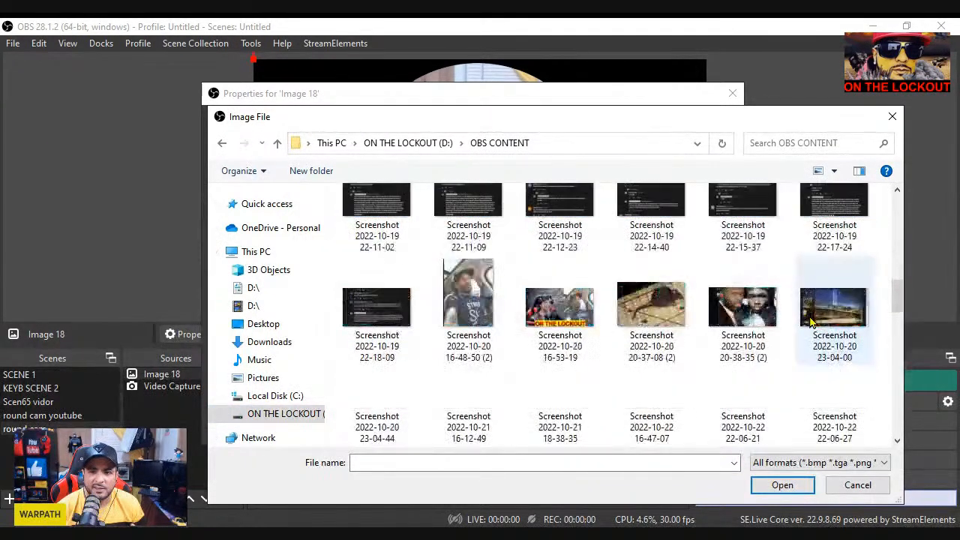
scroll(800, 336, "down", 5)
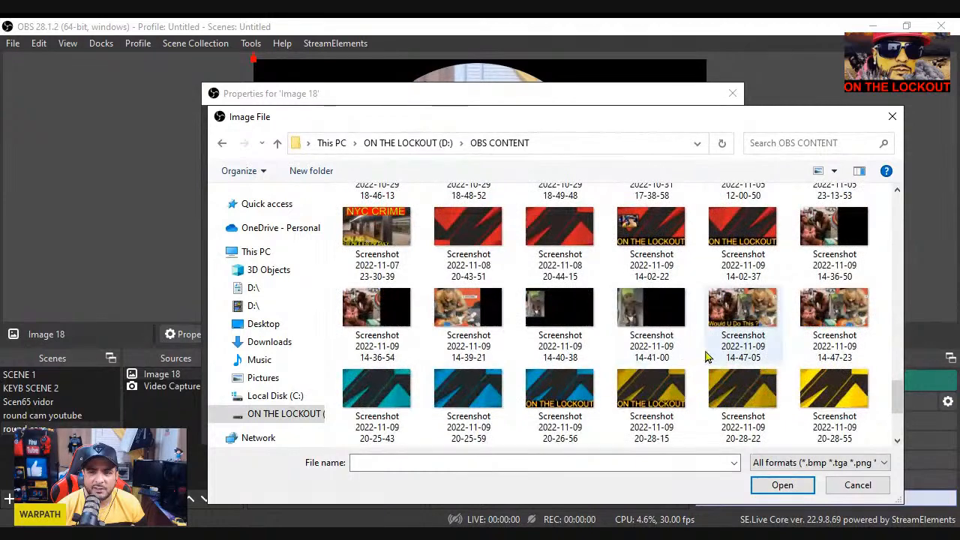
left_click(807, 397)
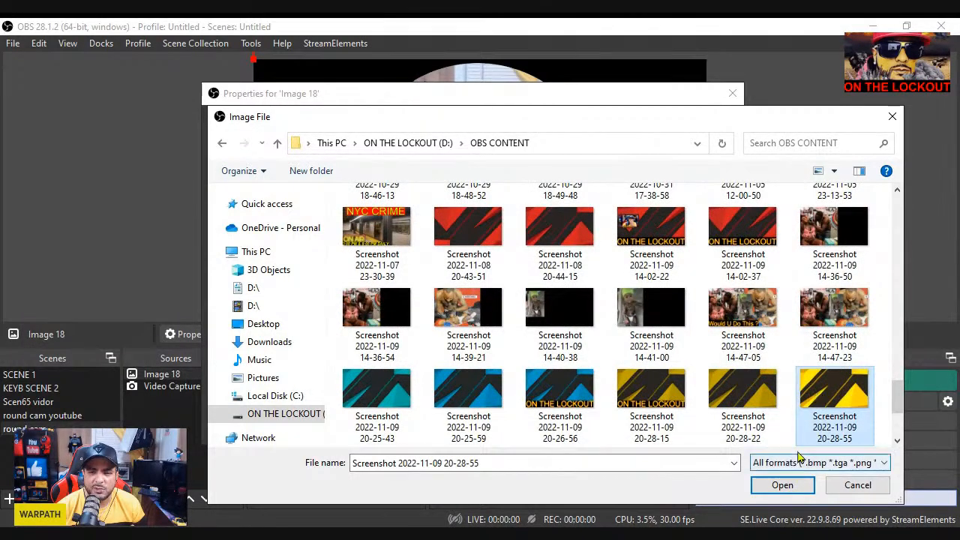
left_click(778, 487)
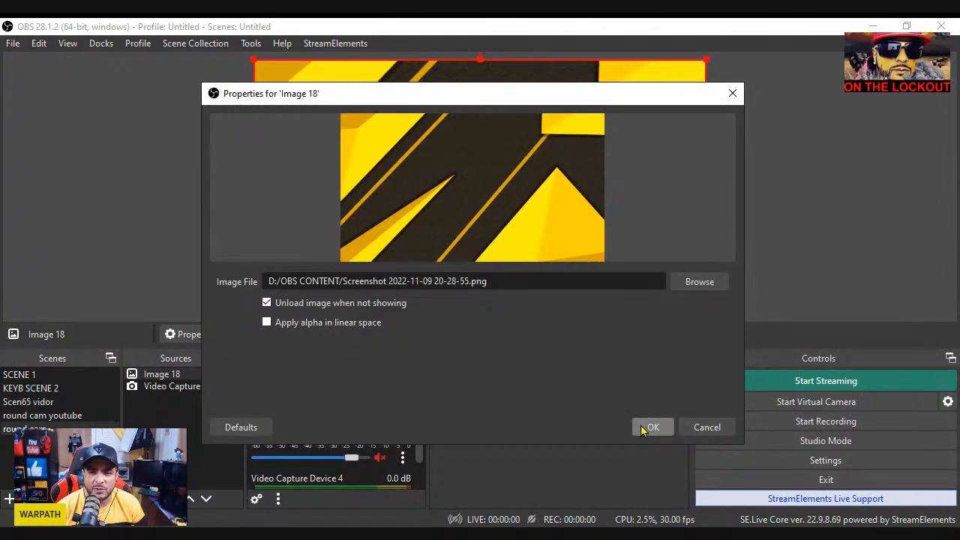
left_click(650, 427)
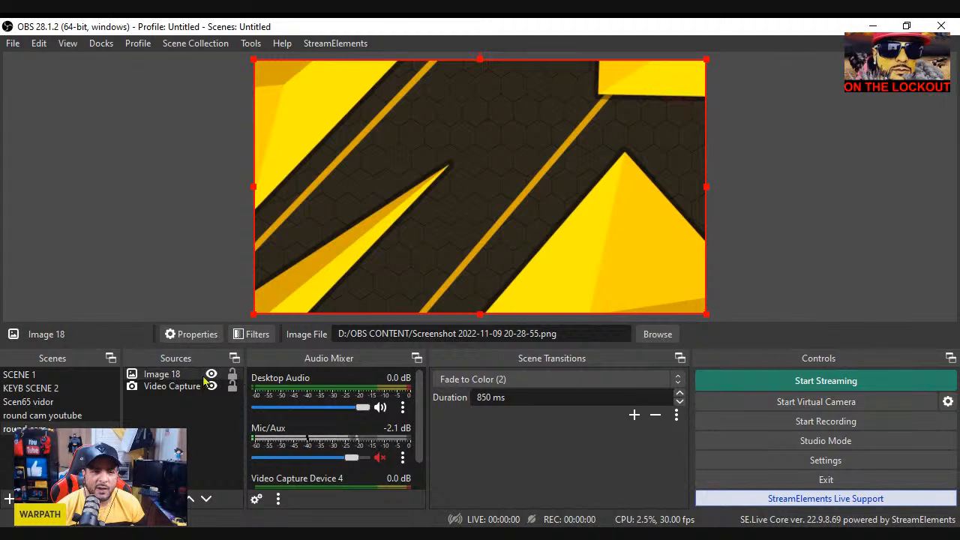
Place the yellow background image below the video capture source and lock only the background image
left_click(166, 374)
left_click_drag(191, 385, 189, 393)
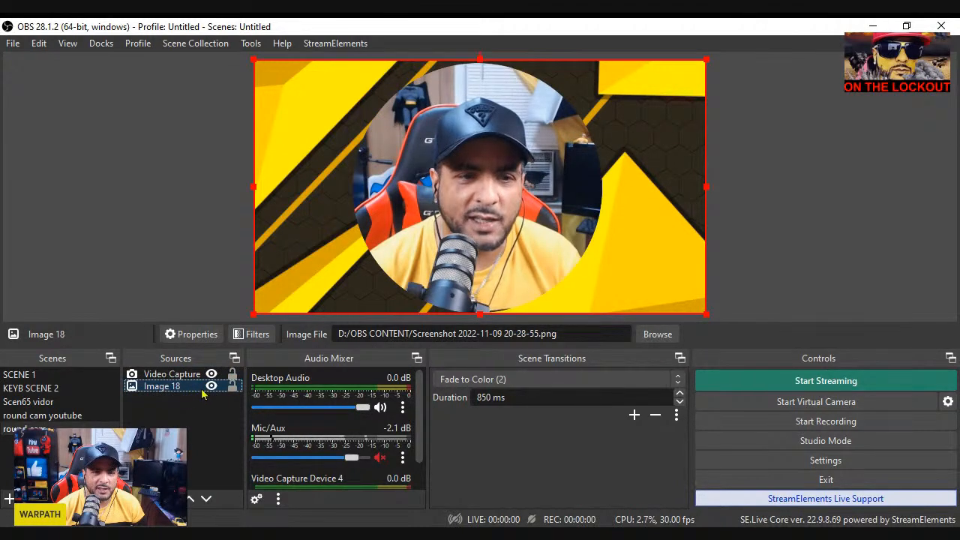
left_click(233, 387)
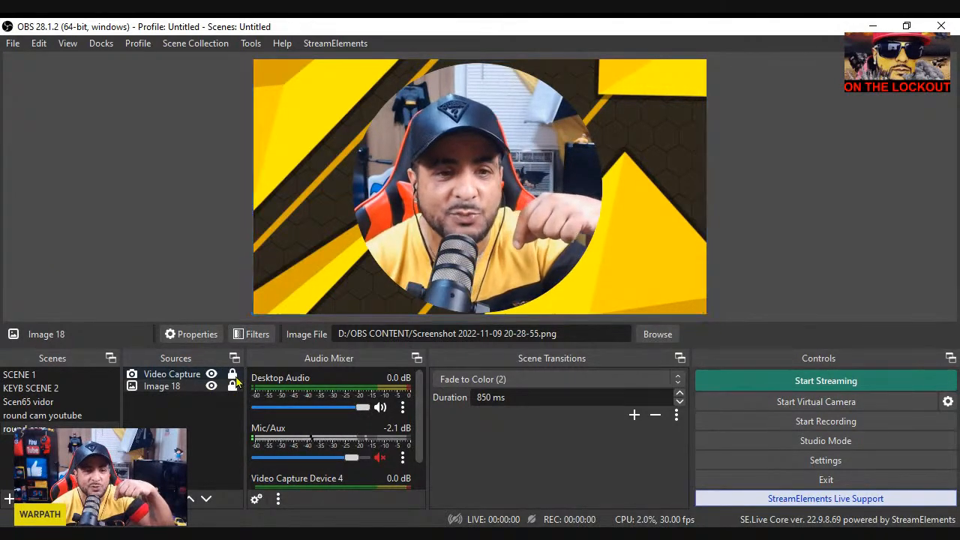
left_click(232, 376)
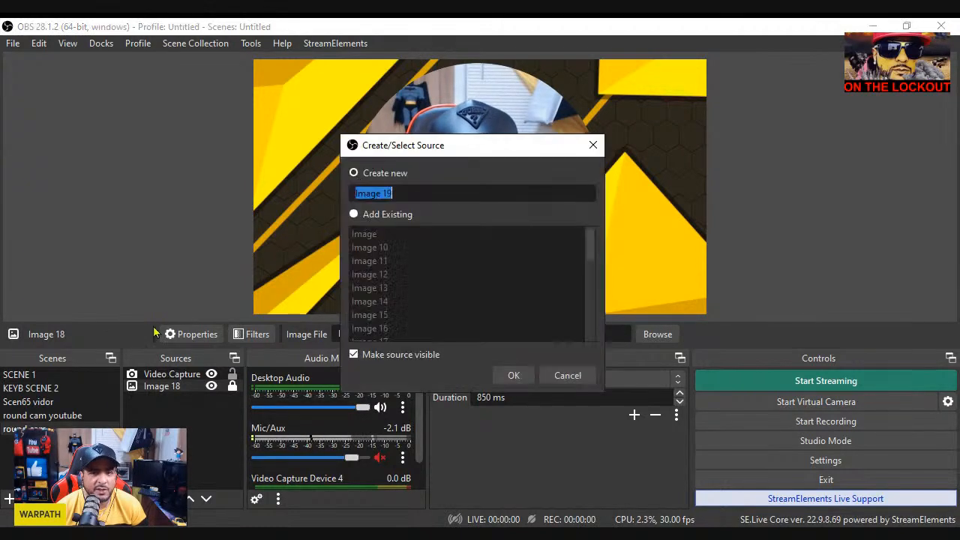
Add another image source using Webcam Circle shadow from Pictures/Video Projects/obs cam shadow, unloading the image when not showing
left_click(511, 377)
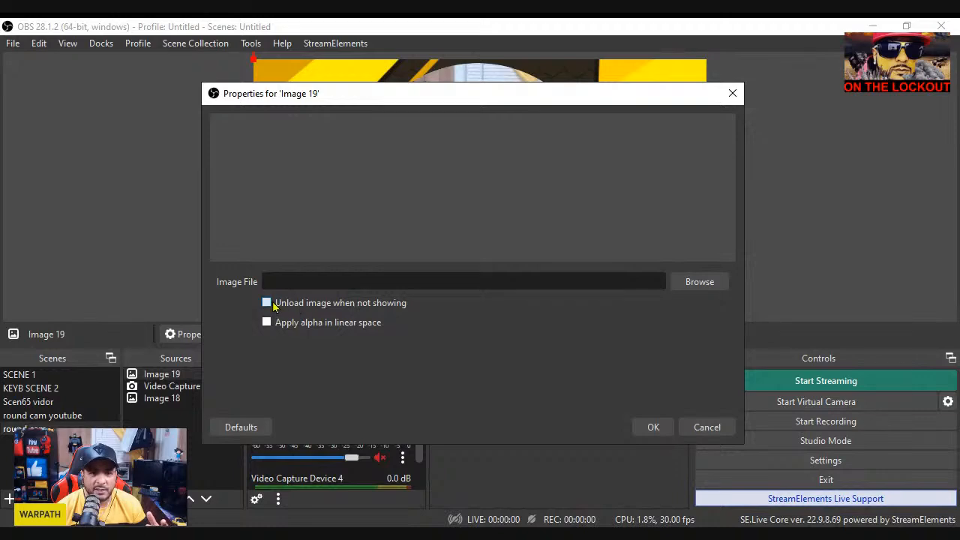
left_click(270, 304)
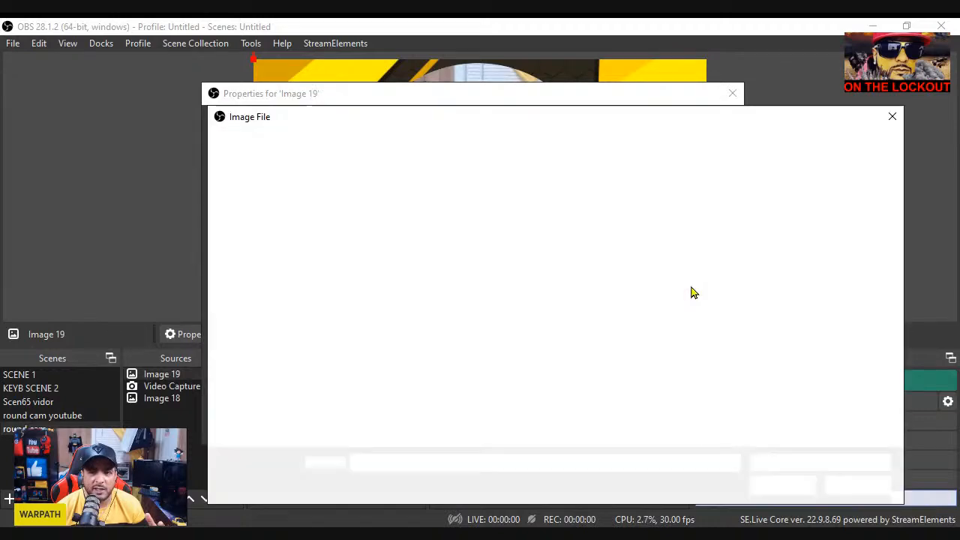
left_click(694, 285)
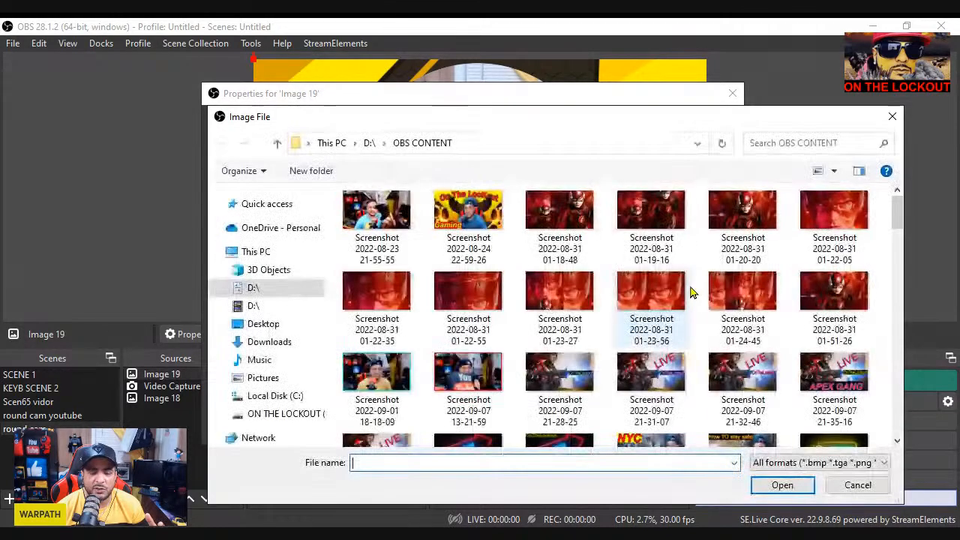
left_click(264, 377)
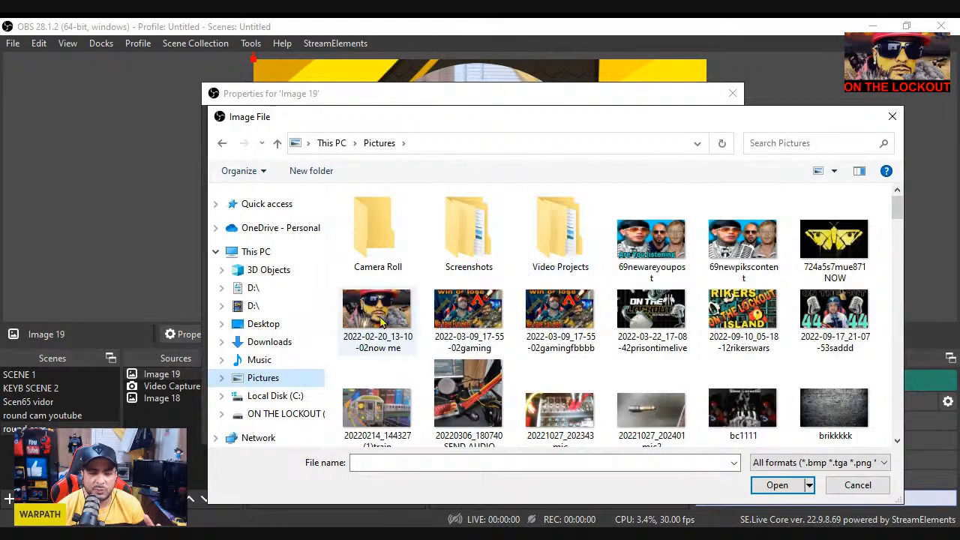
double_click(273, 380)
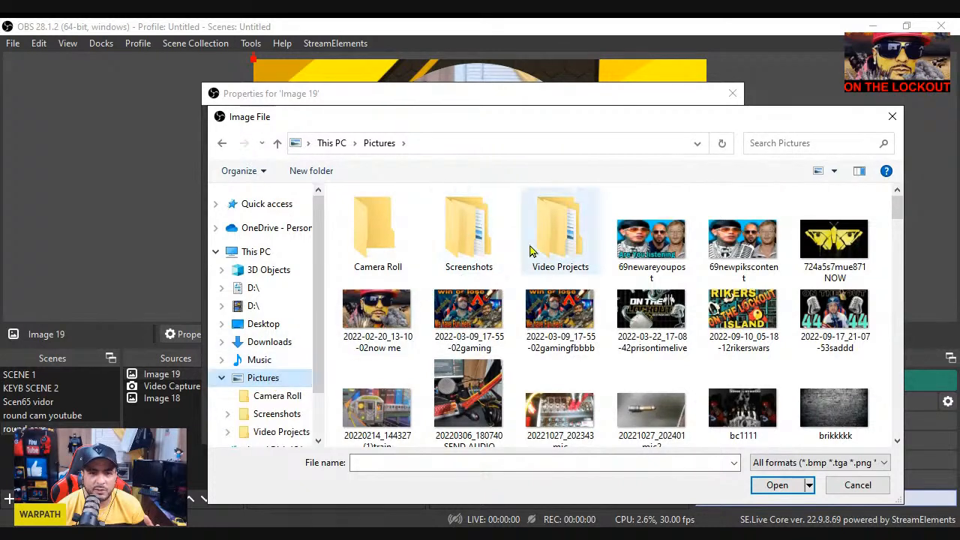
double_click(555, 244)
double_click(397, 249)
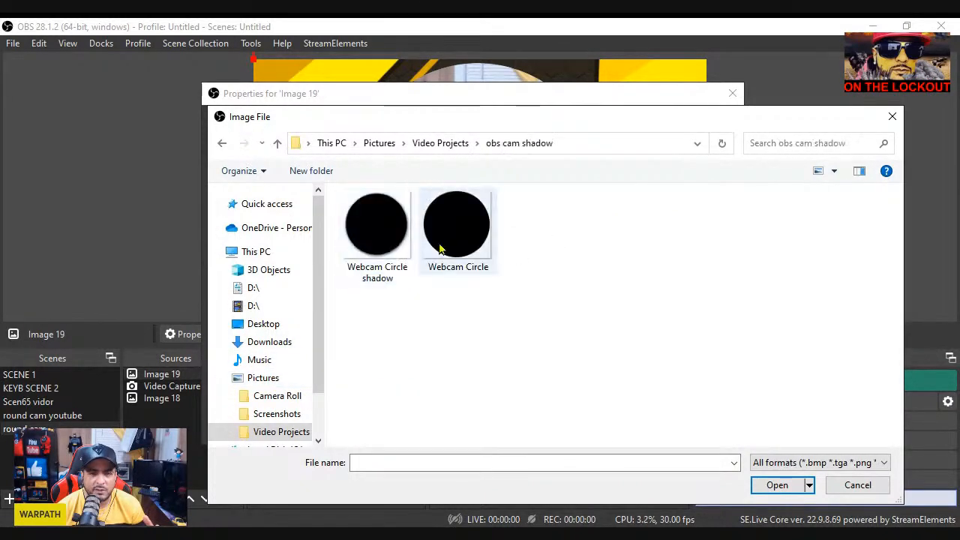
left_click(372, 257)
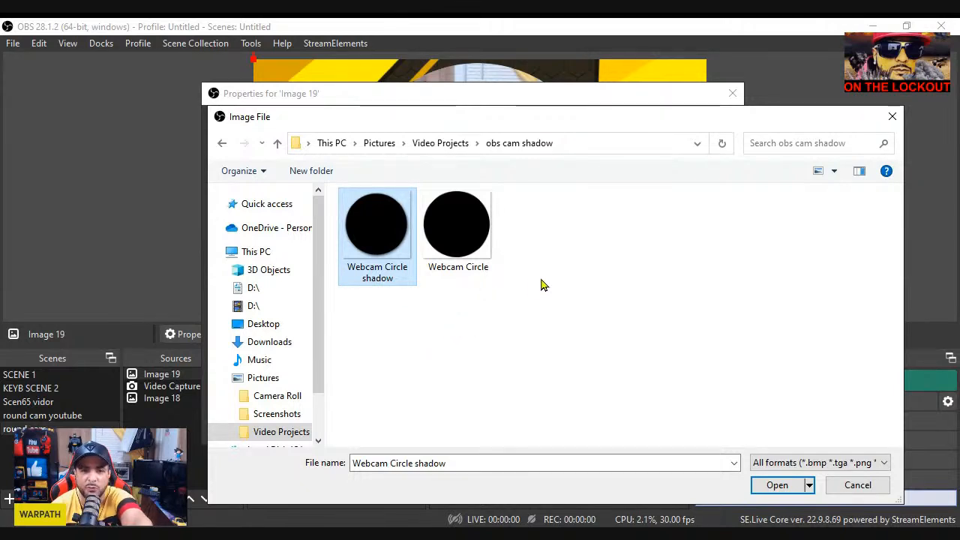
left_click(774, 489)
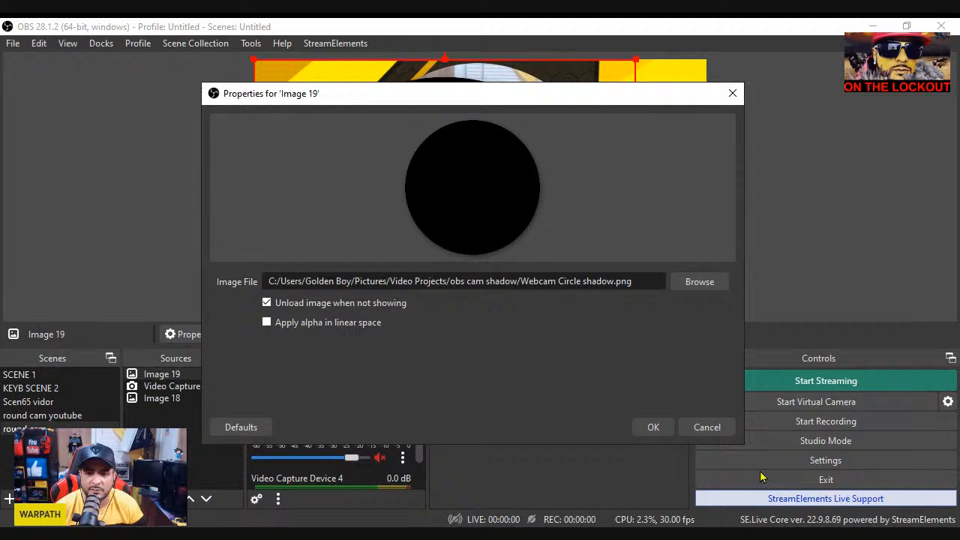
left_click(660, 428)
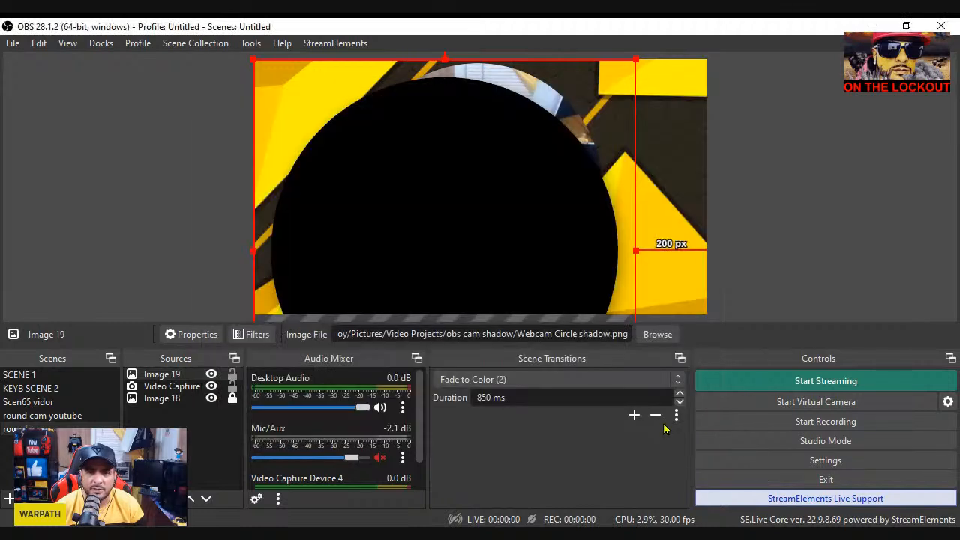
Place the circle shadow image directly below the video capture source, and shrink and position it as a thin rim around the round webcam
left_click(192, 380)
left_click_drag(192, 386, 205, 395)
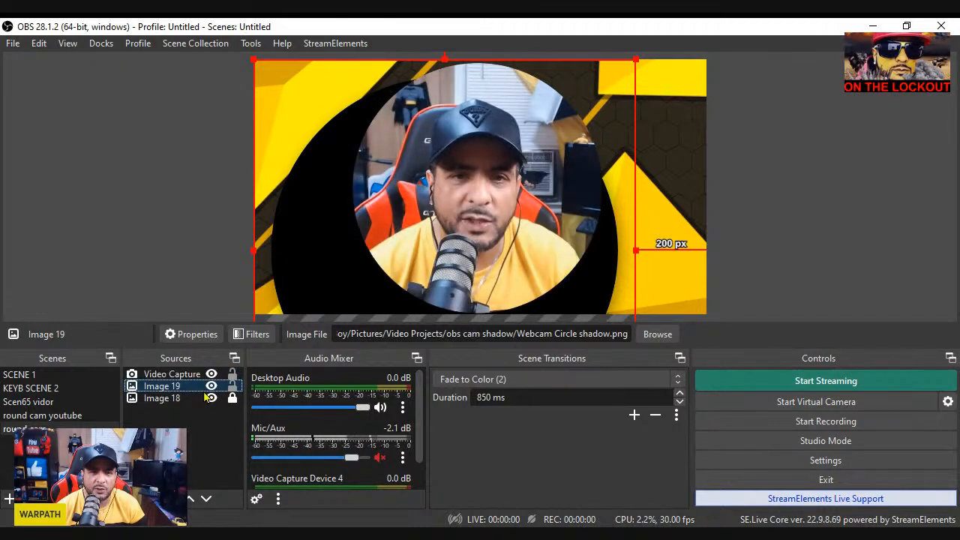
left_click_drag(293, 276, 334, 188)
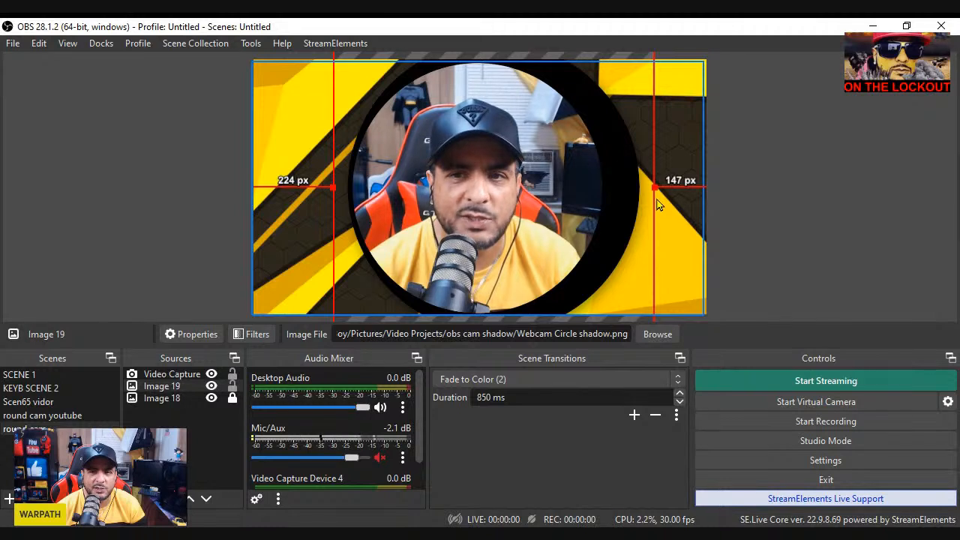
left_click_drag(645, 198, 628, 190)
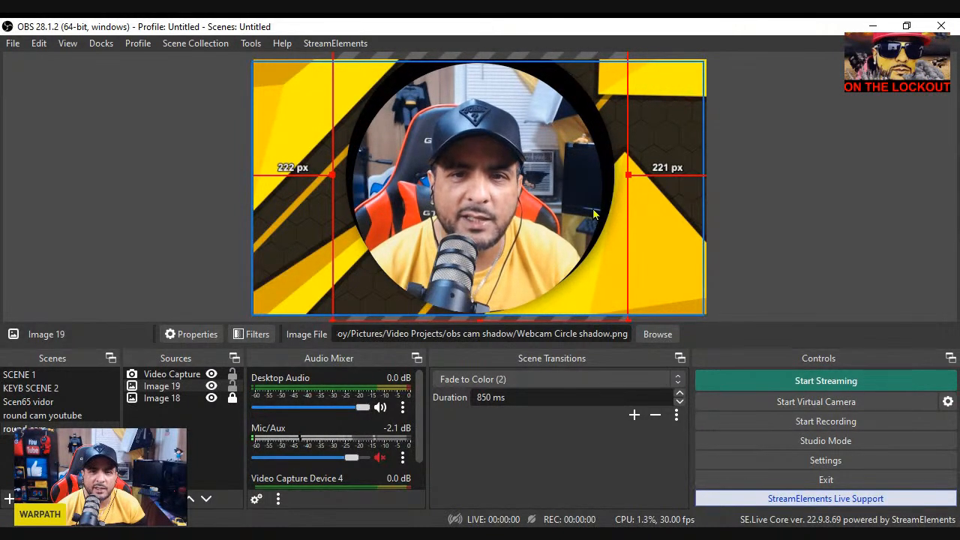
left_click_drag(592, 207, 593, 221)
left_click_drag(633, 189, 621, 192)
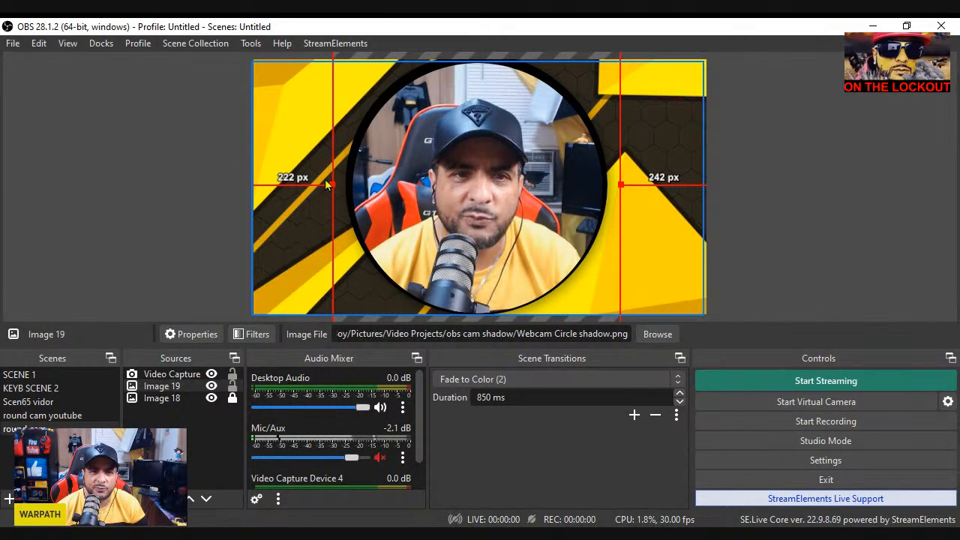
left_click_drag(330, 184, 380, 180)
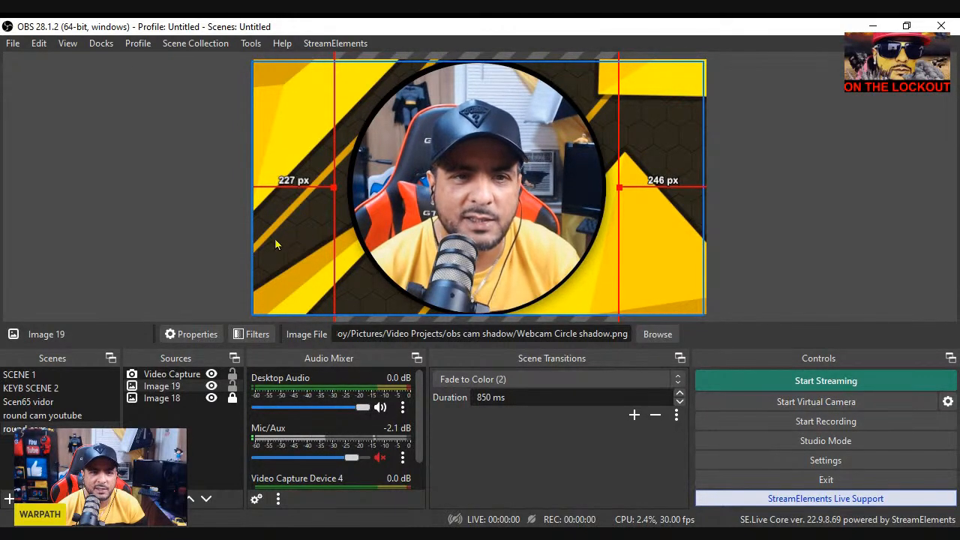
Lock the circle shadow image in place and keep the video capture source unlocked
left_click(233, 386)
left_click(232, 375)
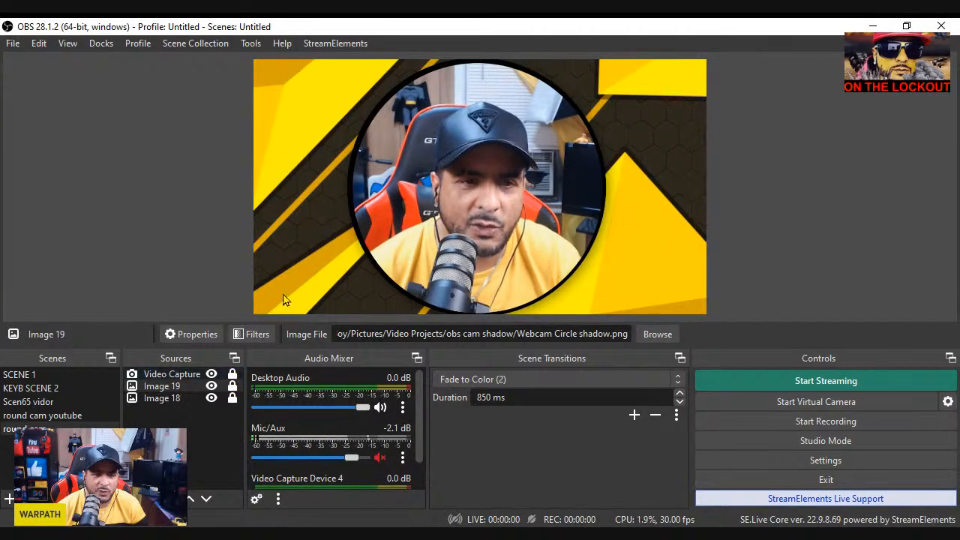
left_click(286, 280)
left_click(233, 376)
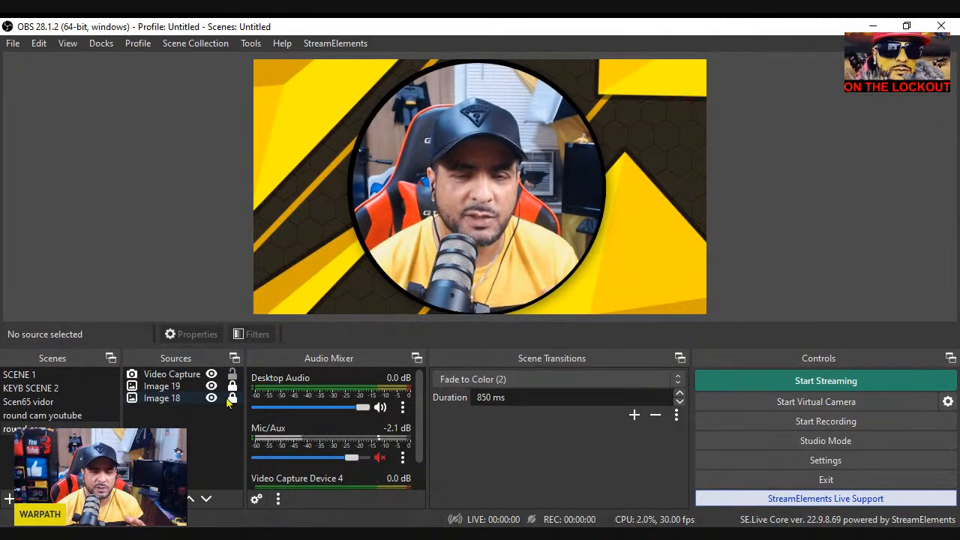
Select the video capture source and put it into a new group
left_click(133, 375)
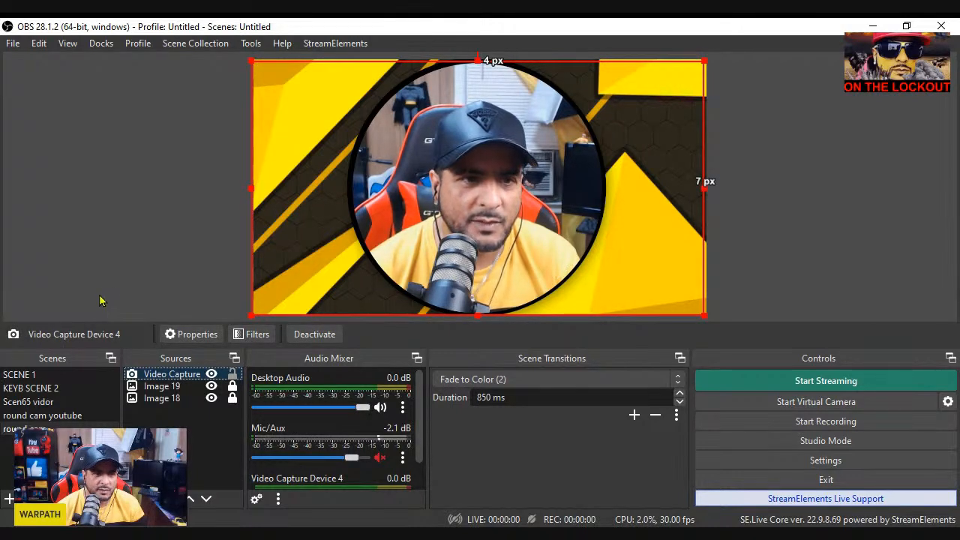
left_click(86, 270)
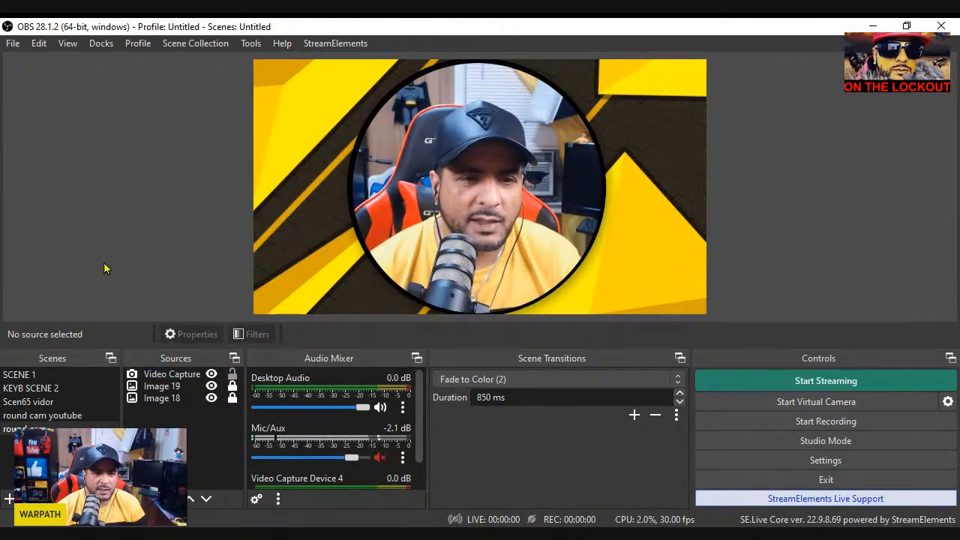
left_click(143, 378)
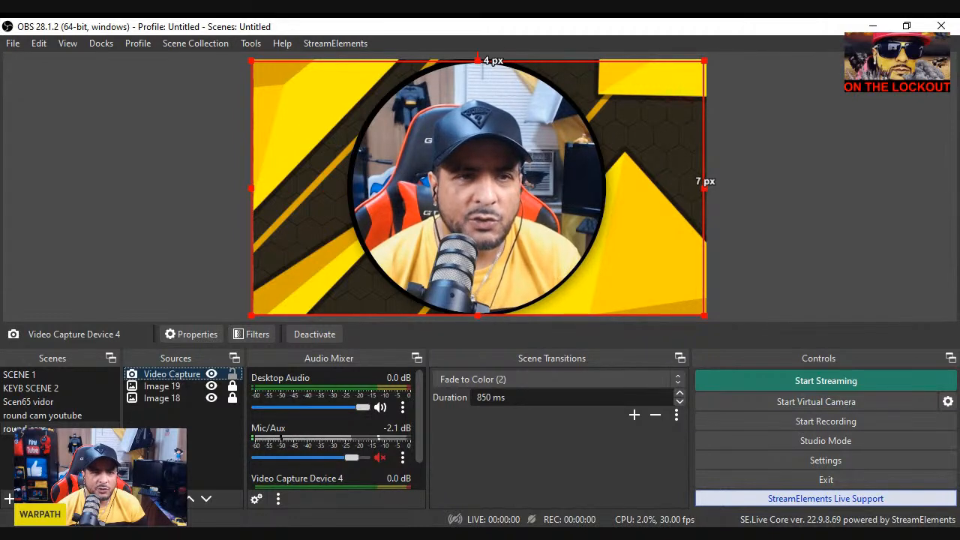
left_click(207, 60)
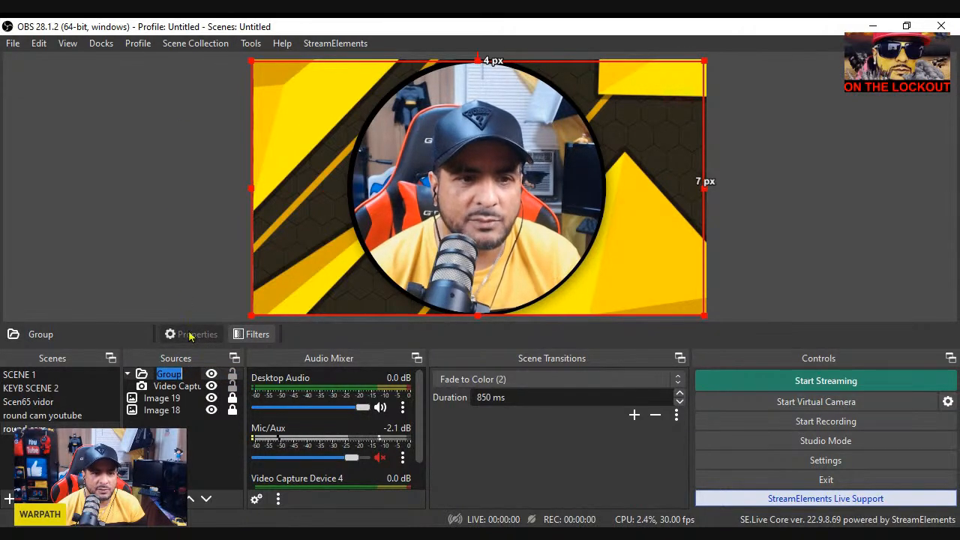
Move the circle shadow image and the yellow background image into the group with the video capture source
left_click(169, 388)
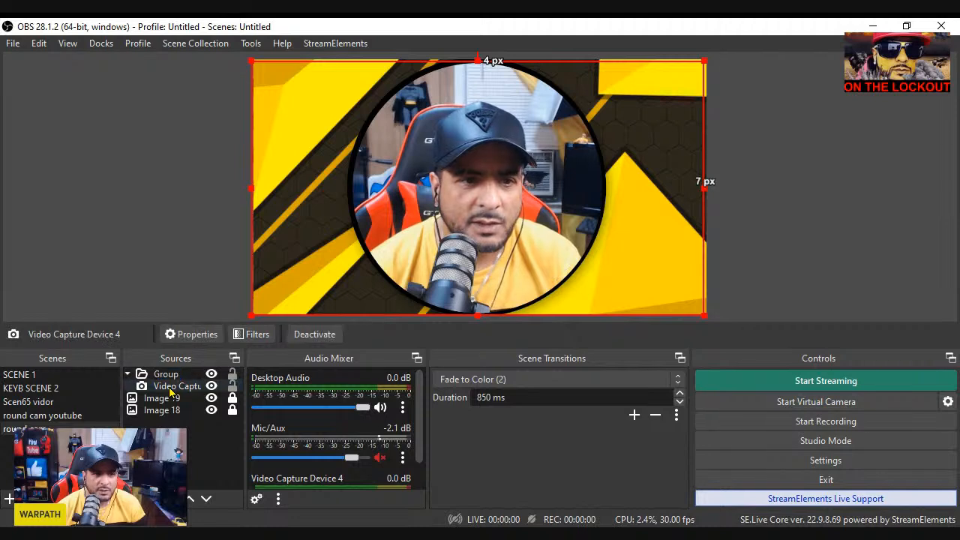
left_click(164, 399)
left_click(161, 411)
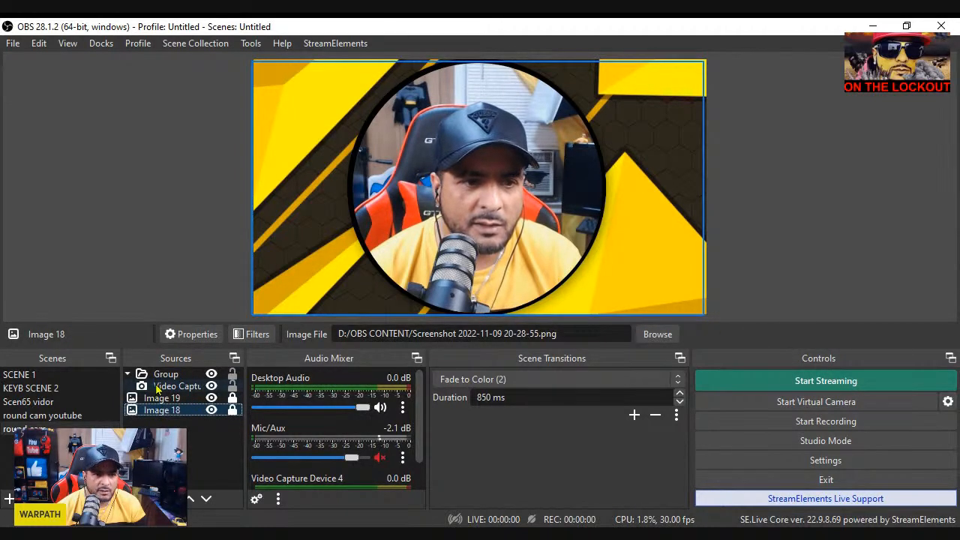
left_click(158, 388)
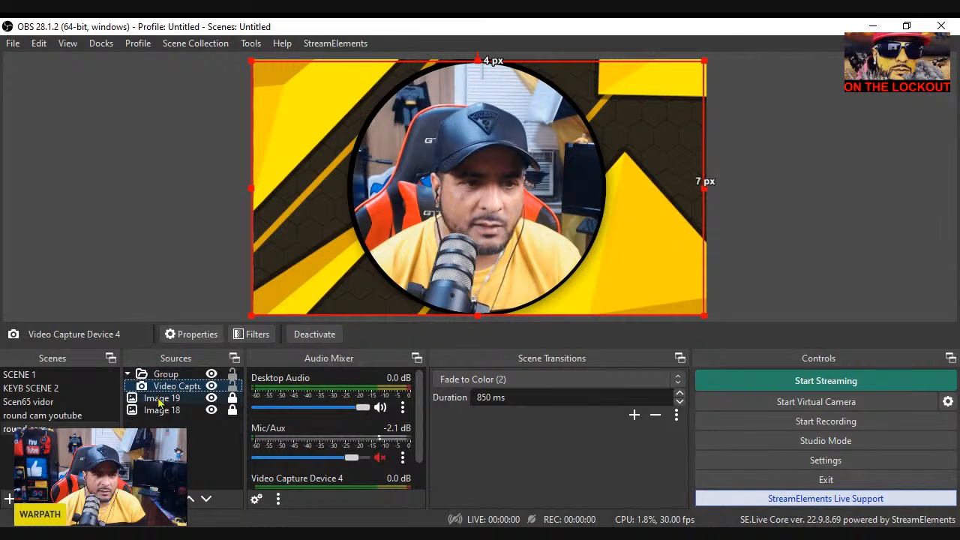
mouse_move(160, 398)
left_mouse_down()
mouse_move(159, 383)
mouse_move(166, 412)
mouse_move(171, 384)
left_mouse_up()
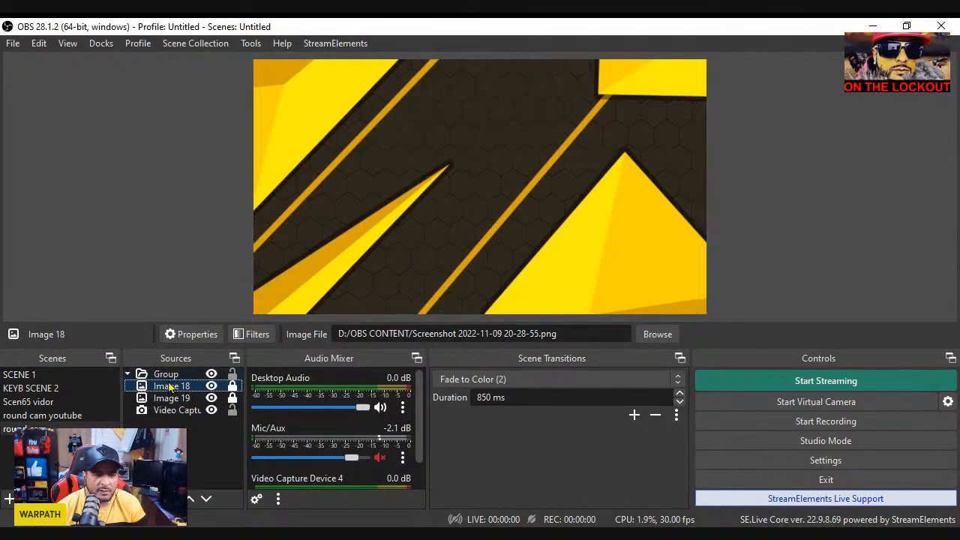
Move the video capture source above the yellow background in the group, take the circle shadow out, and try resizing the group on the canvas
left_click(187, 374)
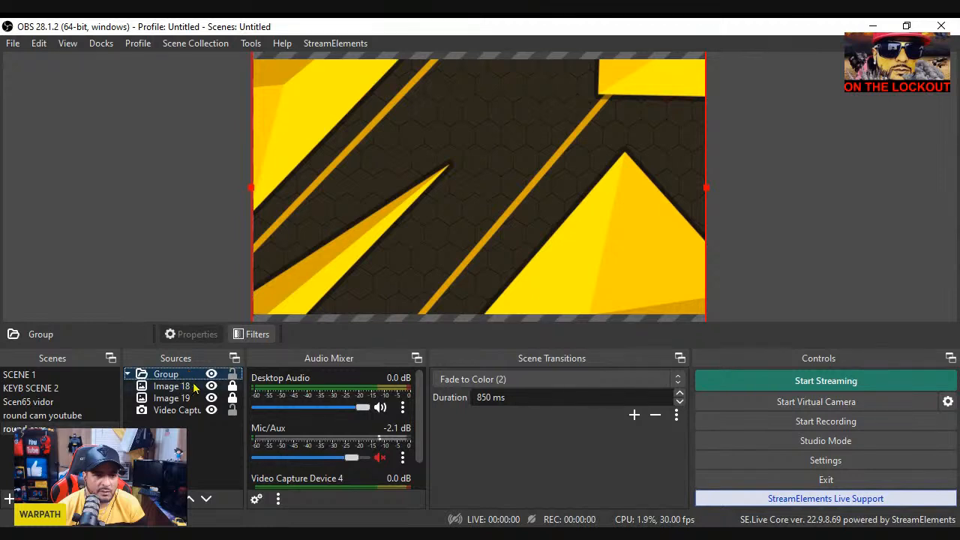
left_click_drag(196, 387, 206, 422)
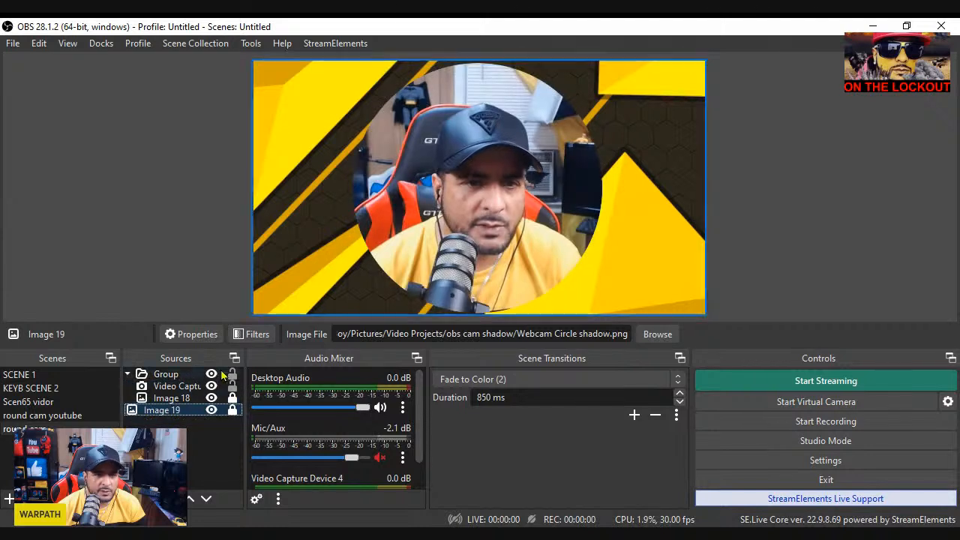
left_click(201, 373)
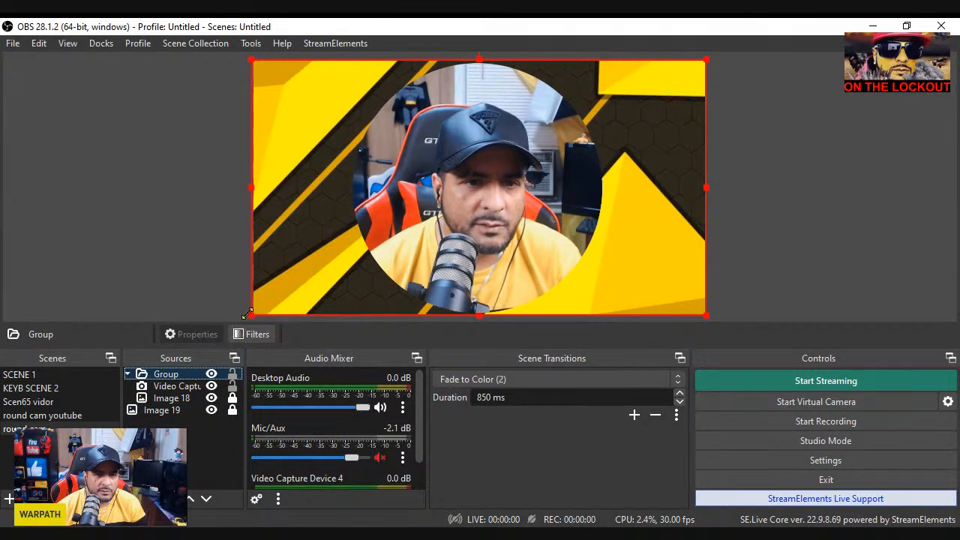
left_click_drag(253, 315, 295, 91)
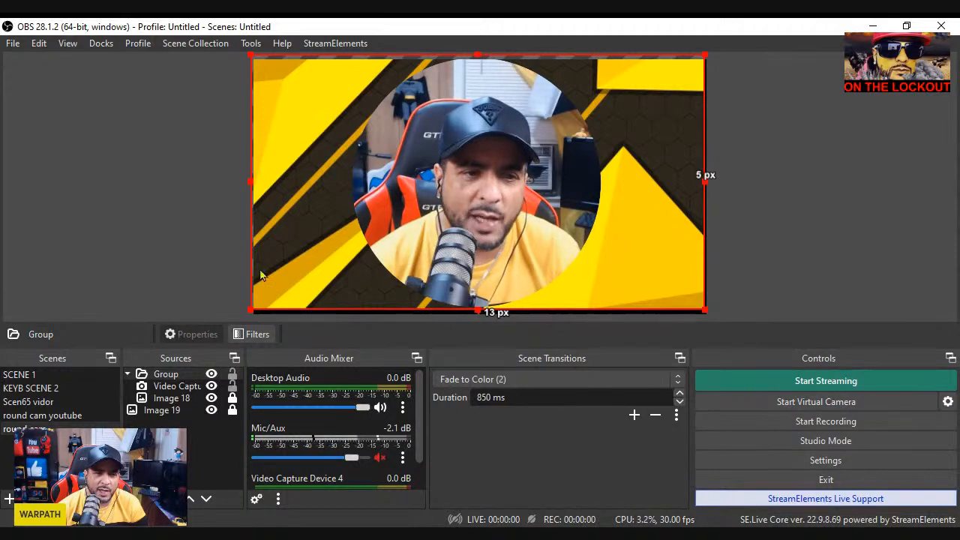
left_click_drag(478, 309, 477, 315)
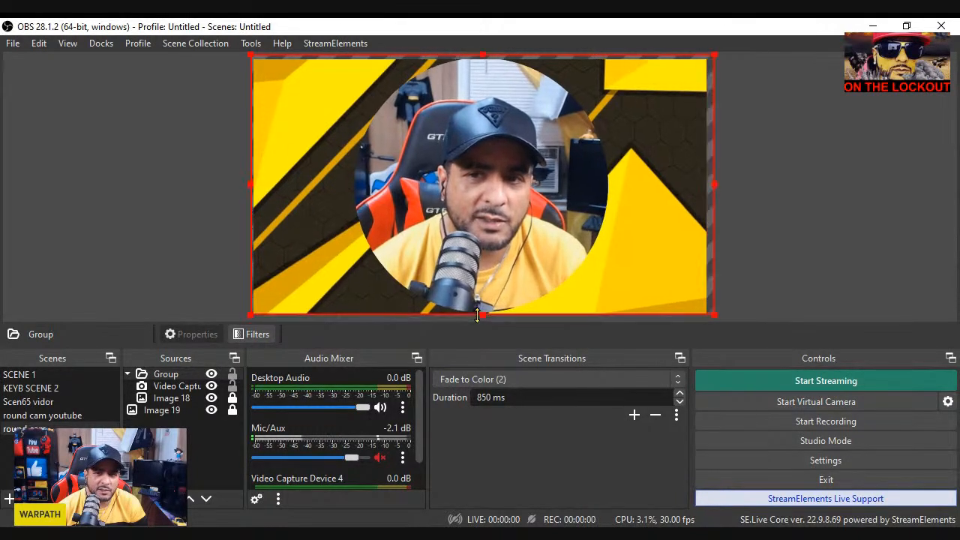
left_click(176, 272)
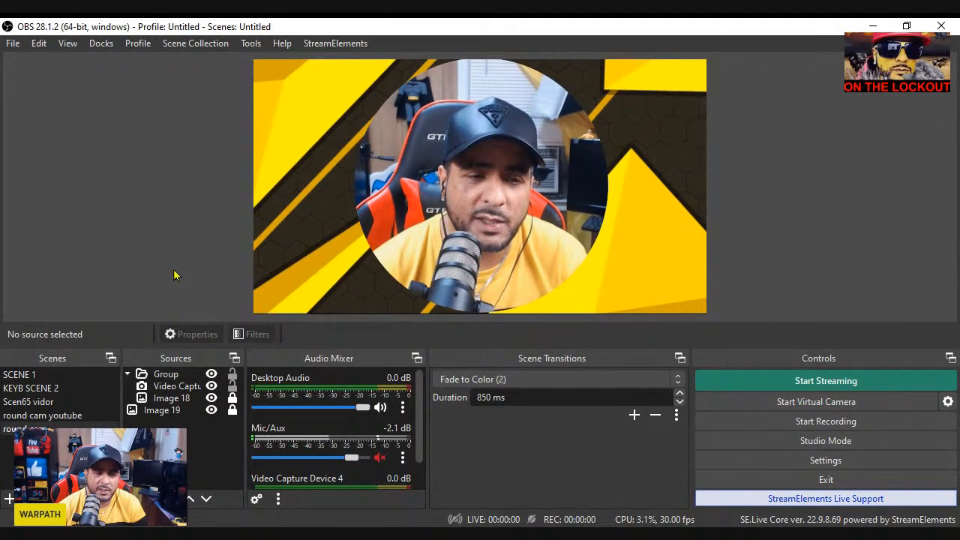
Remove the group and the remaining circle shadow image from the scene
left_click(166, 373)
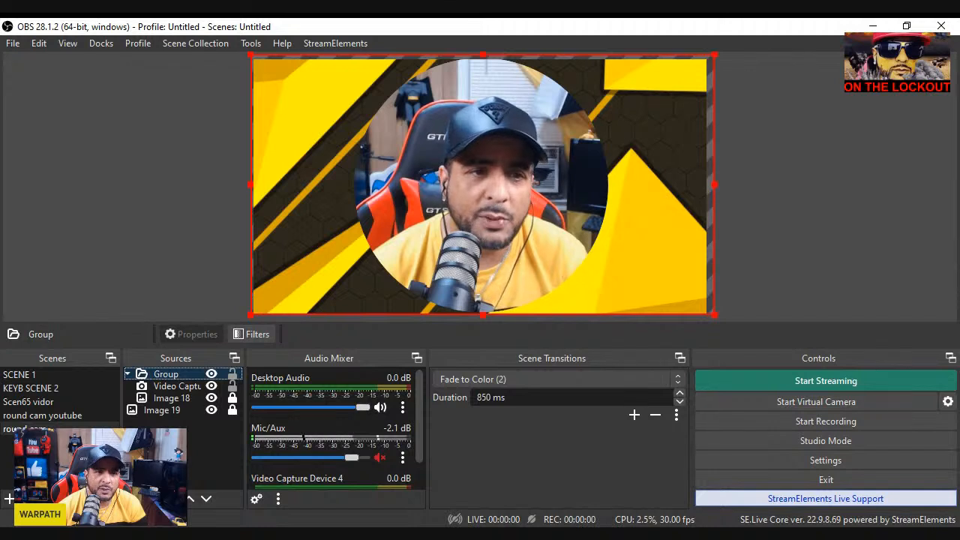
key("Delete")
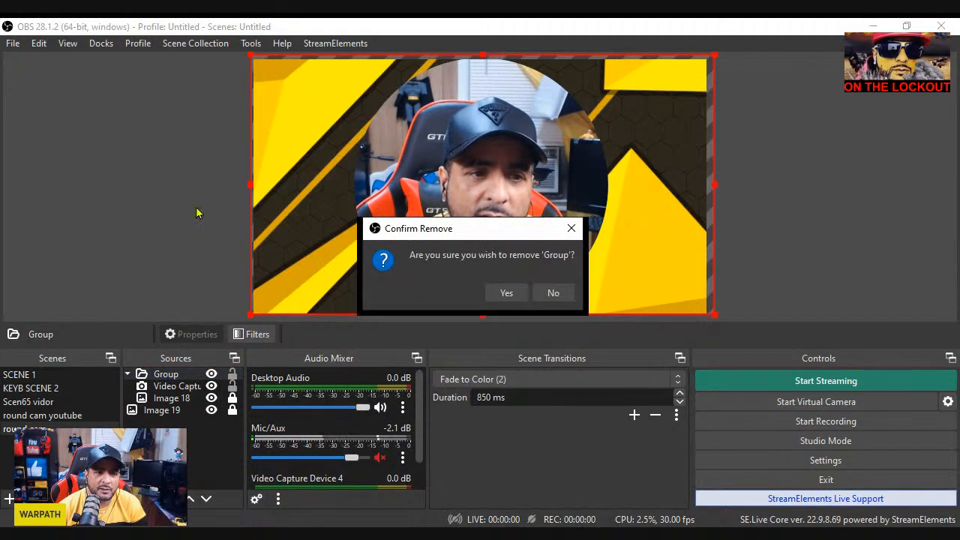
left_click(520, 297)
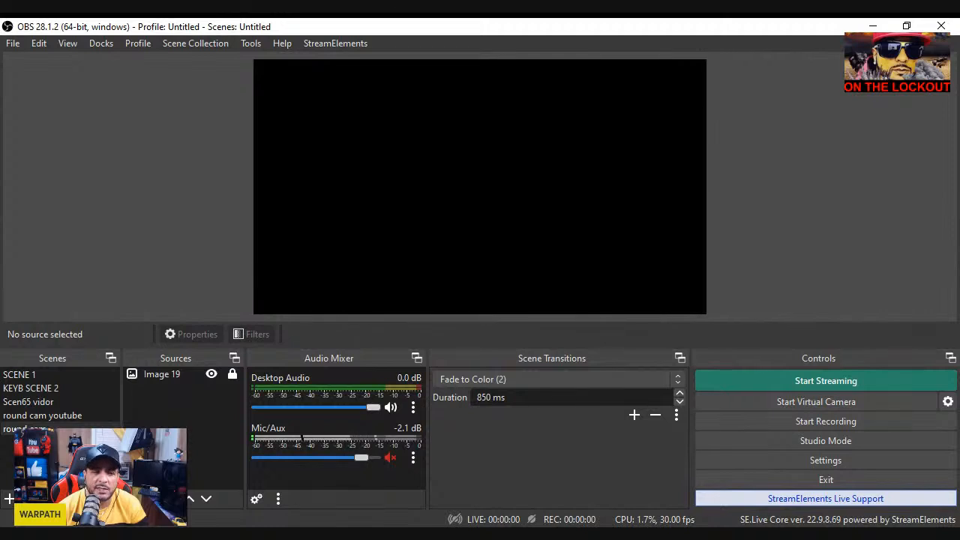
left_click(212, 375)
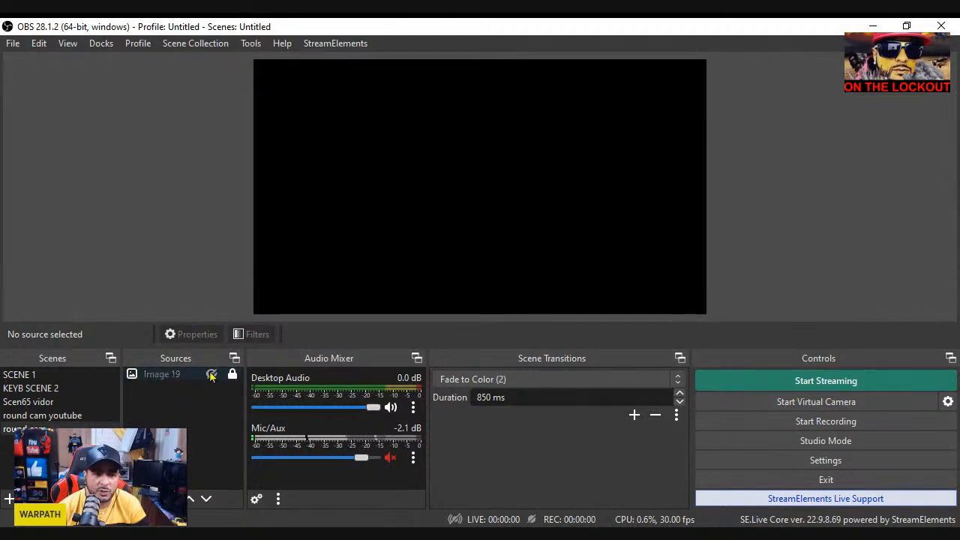
left_click(213, 375)
left_click(196, 378)
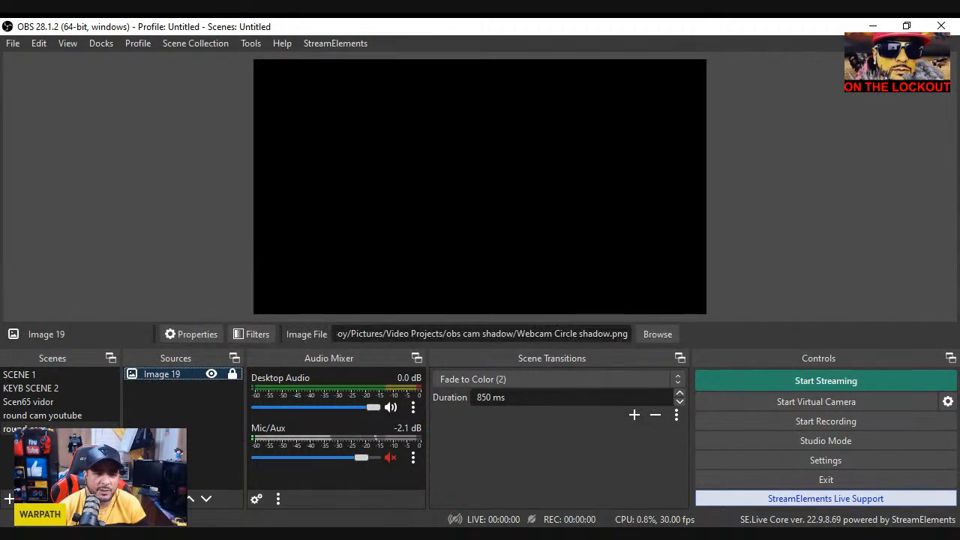
key("Delete")
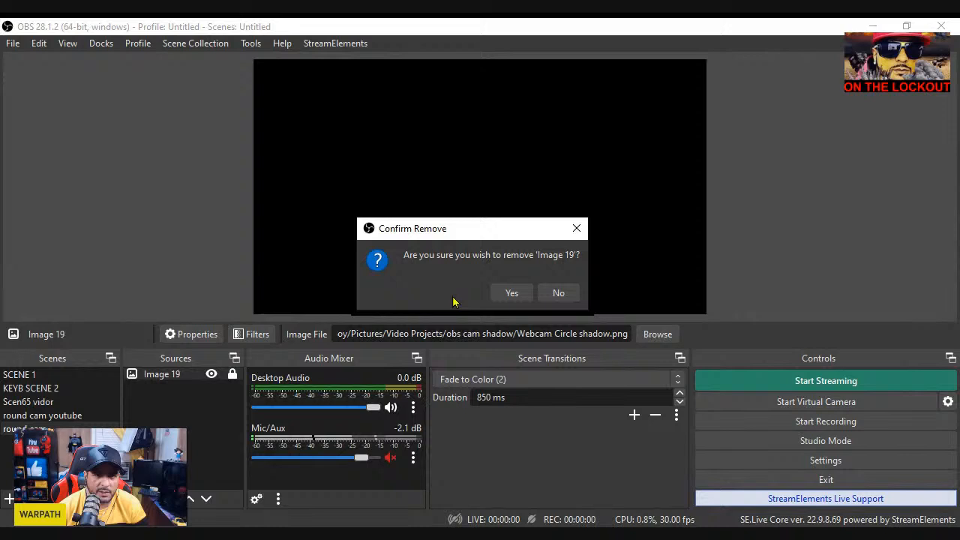
left_click(512, 293)
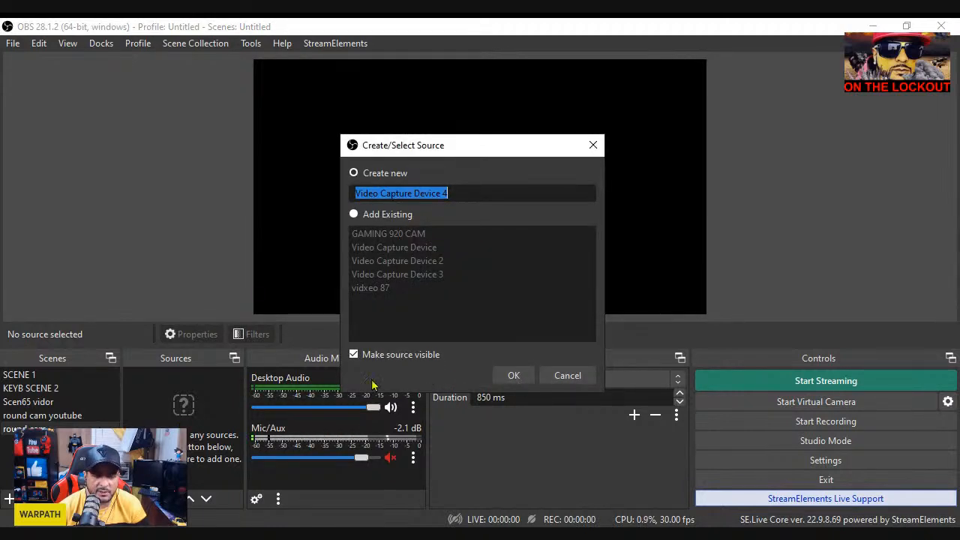
Add a new video capture device source that uses the HD Pro Webcam C920
left_click(513, 375)
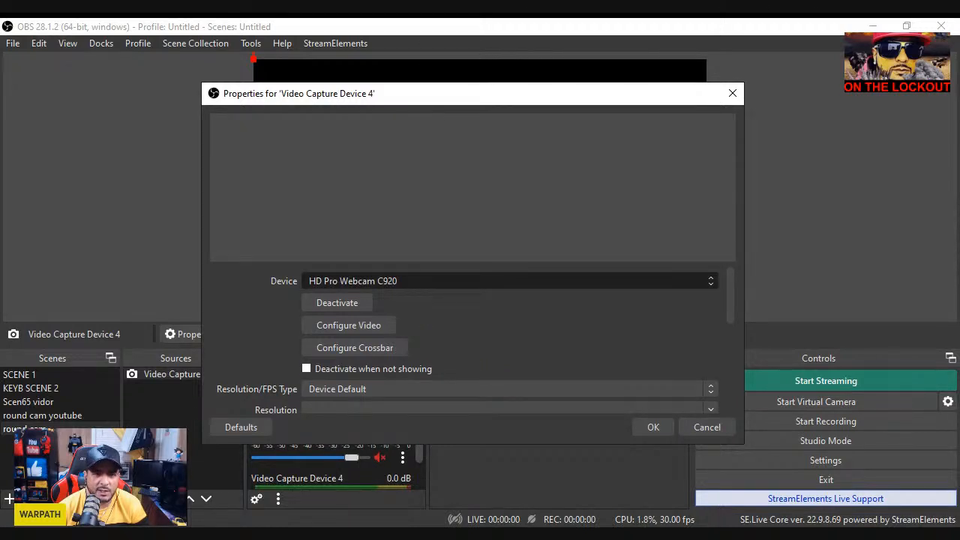
left_click(654, 428)
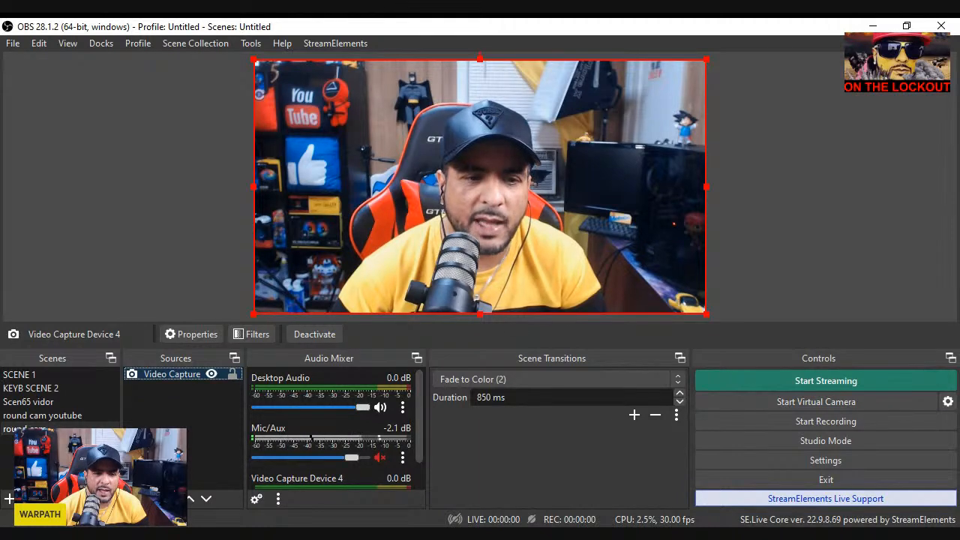
Add an Image Mask/Blend effect filter to the video capture source, keeping the default filter name
left_click(252, 335)
left_click_drag(515, 16, 553, 69)
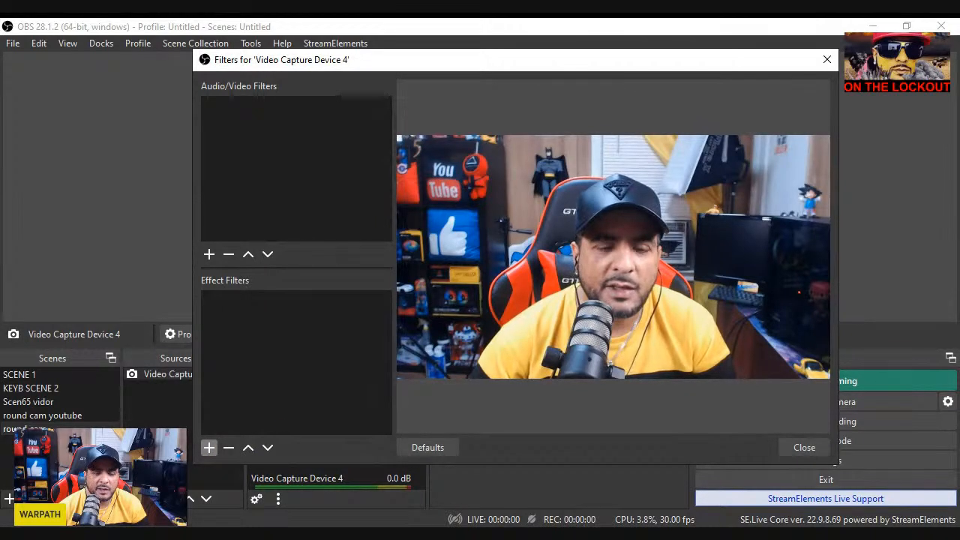
left_click(209, 447)
left_click(250, 369)
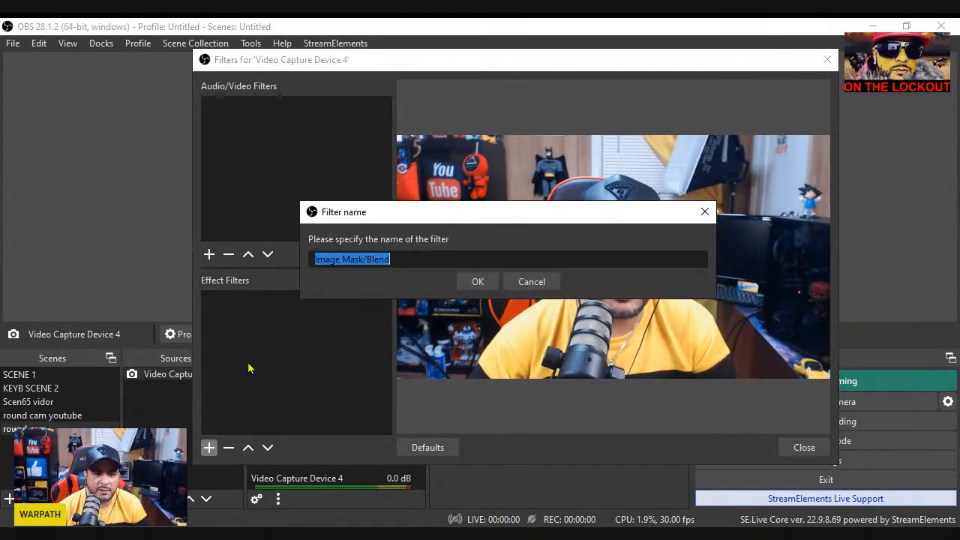
left_click(478, 282)
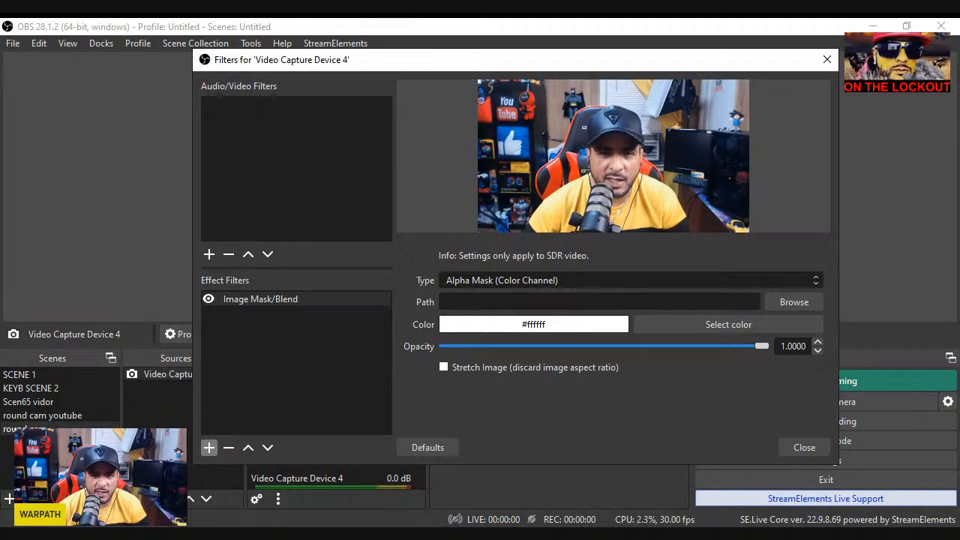
Set the mask type to Alpha Mask (Alpha Channel) with the Webcam Circle image as its file, and close the filters
left_click(539, 309)
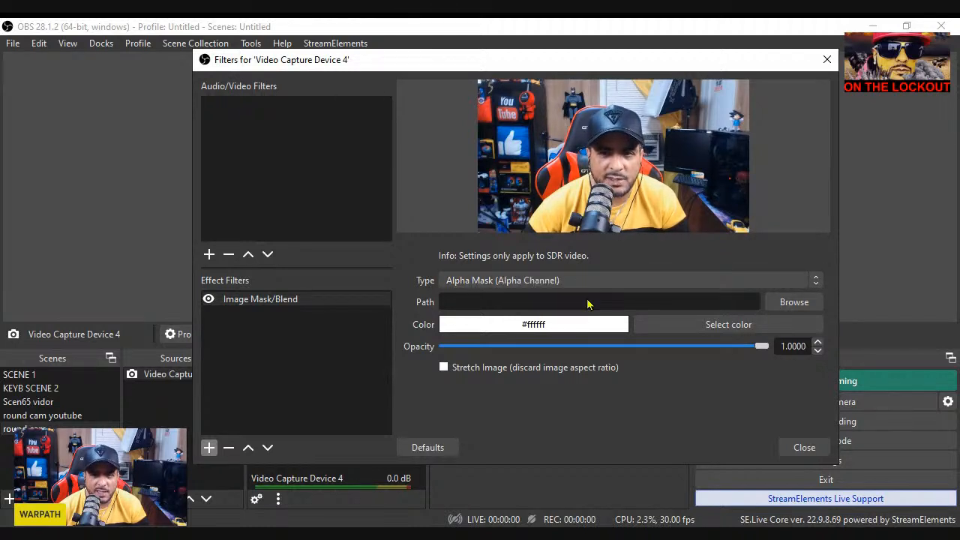
left_click(786, 309)
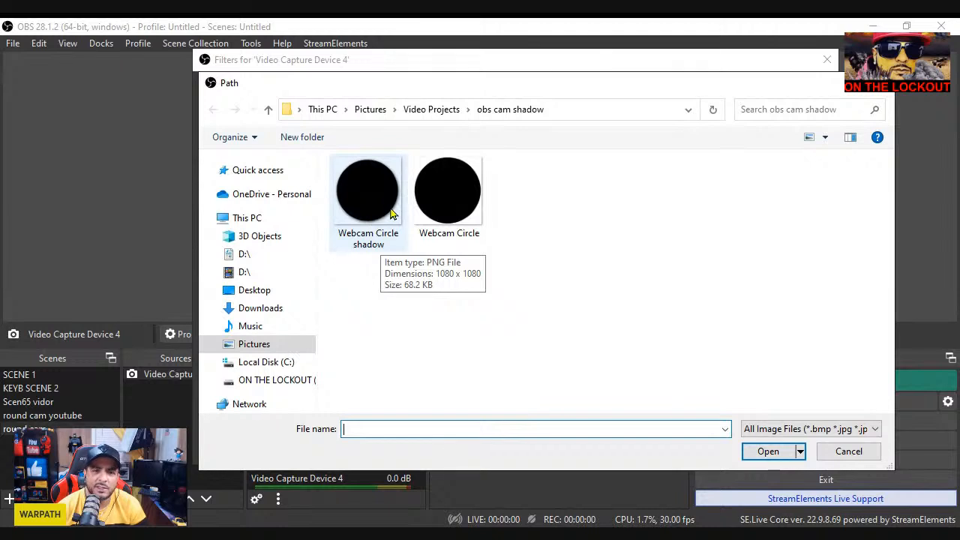
left_click(431, 210)
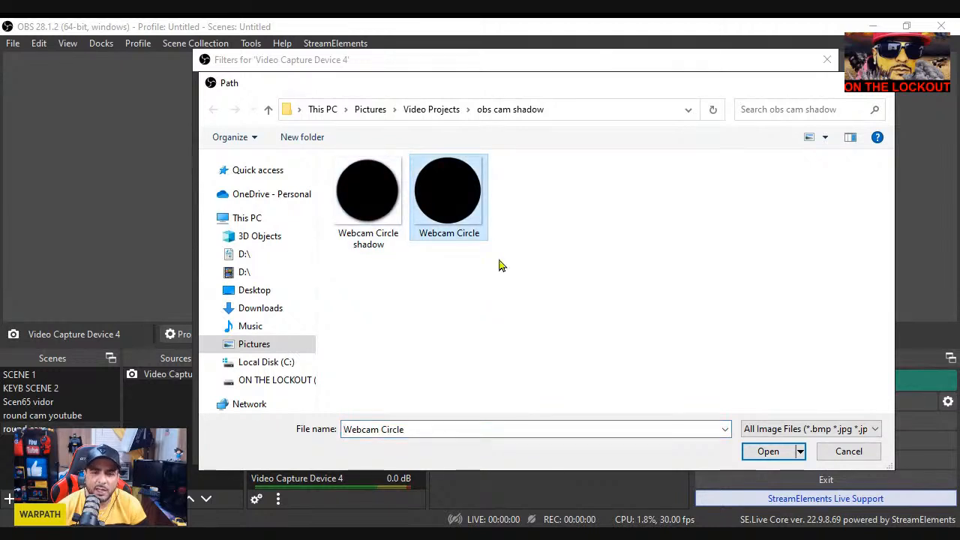
left_click(769, 454)
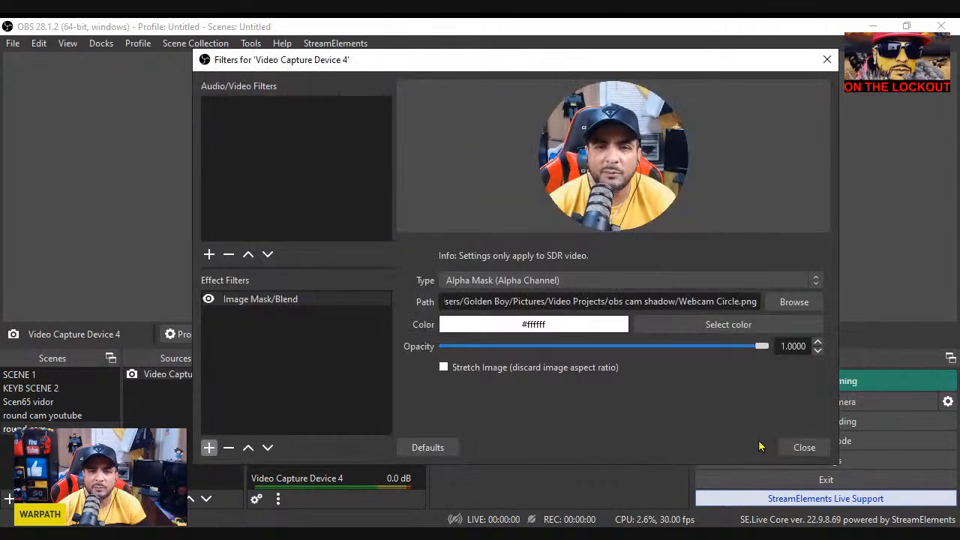
left_click(803, 448)
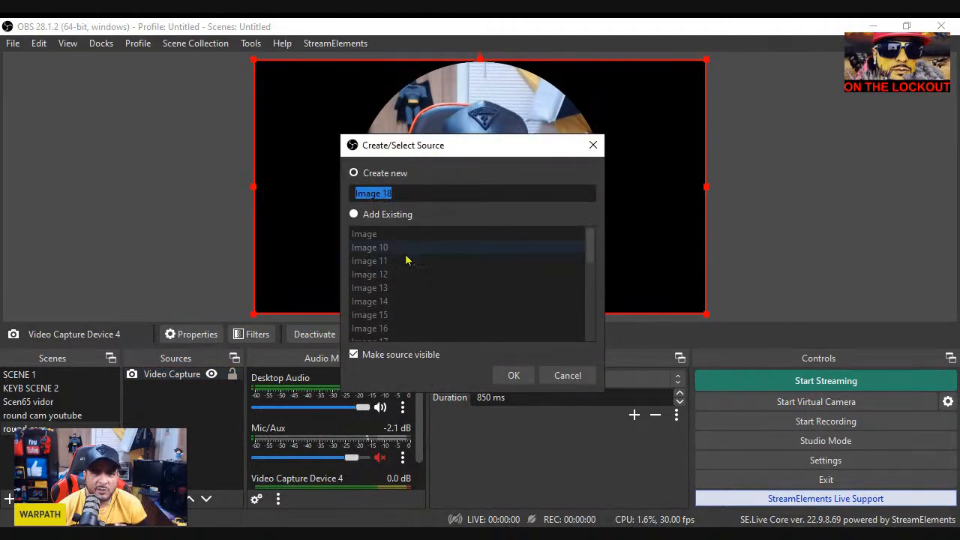
Add a new image source with the Webcam Circle shadow file and place it directly below the video capture source
left_click(518, 375)
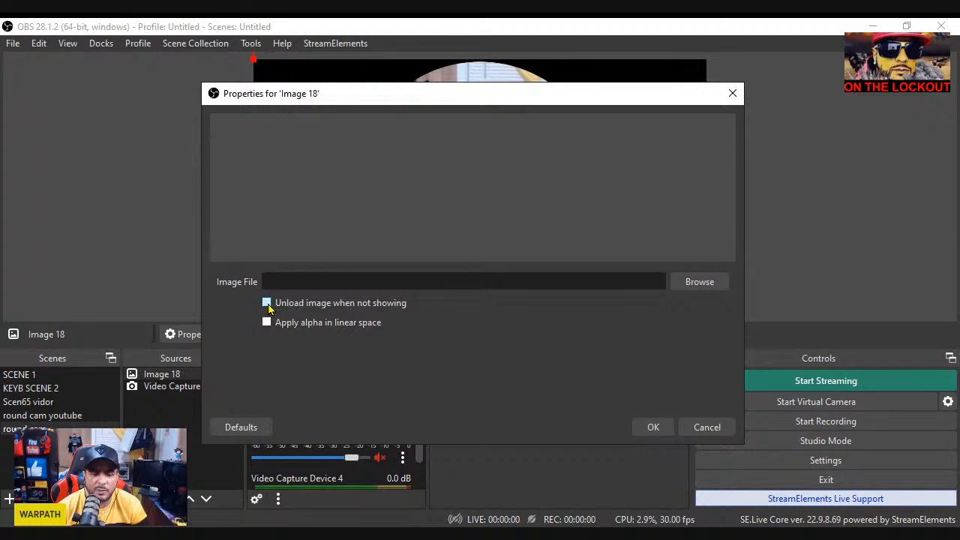
left_click(695, 284)
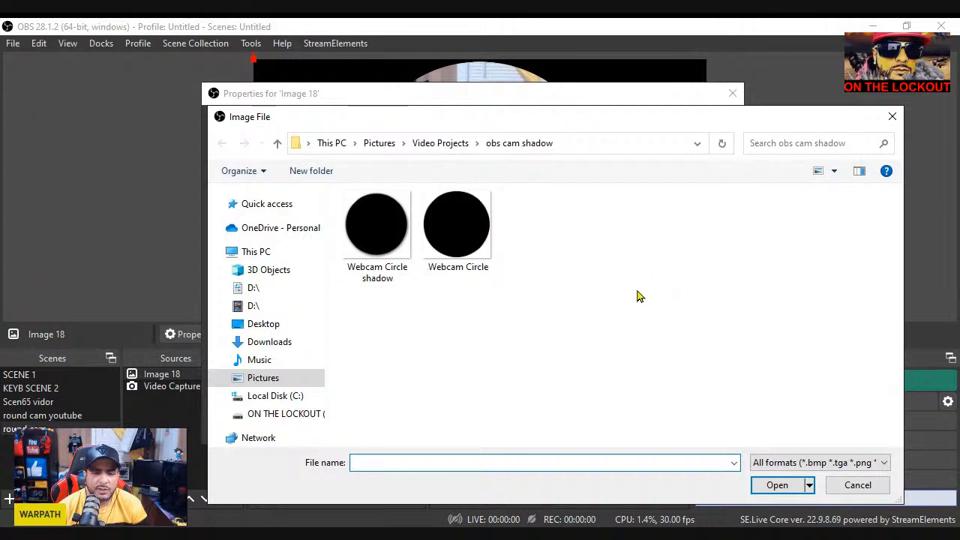
left_click(367, 246)
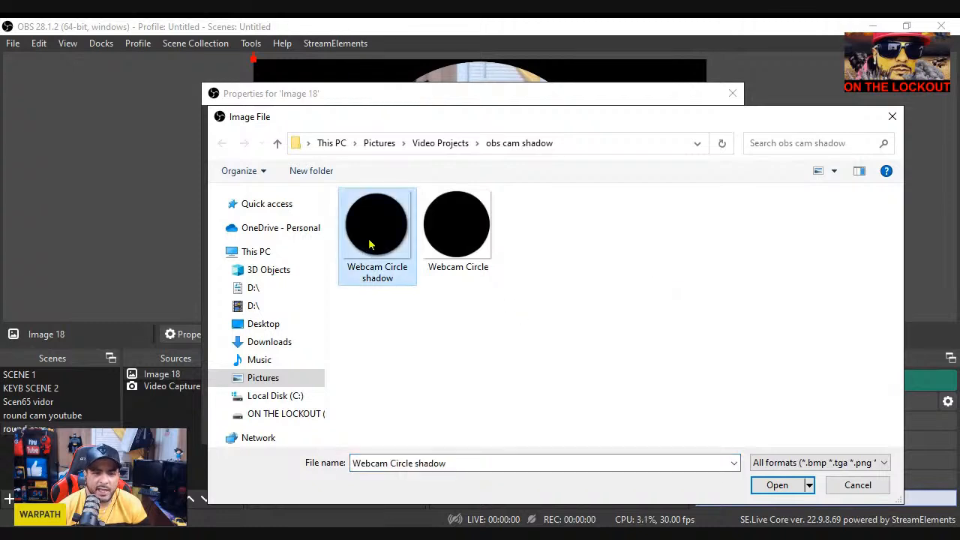
left_click(777, 485)
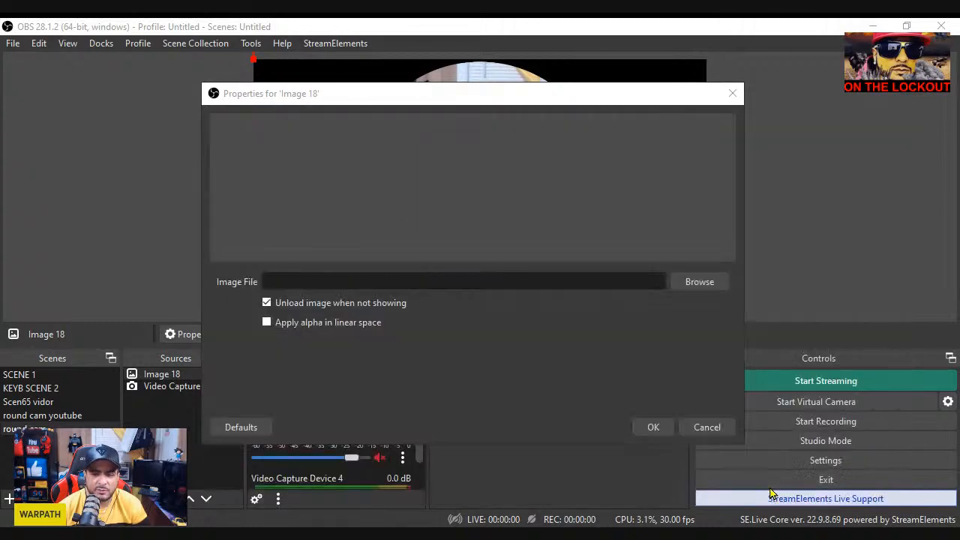
left_click(653, 428)
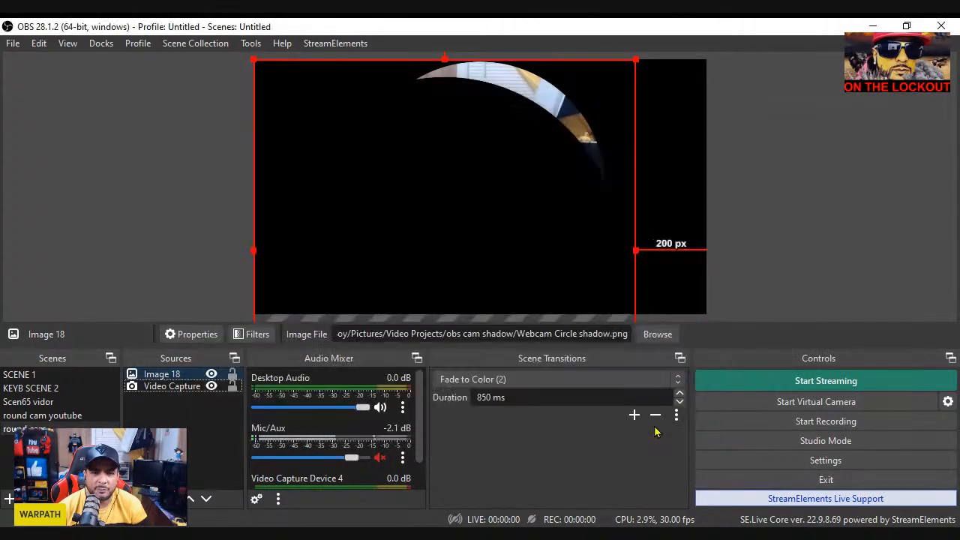
left_click(197, 377)
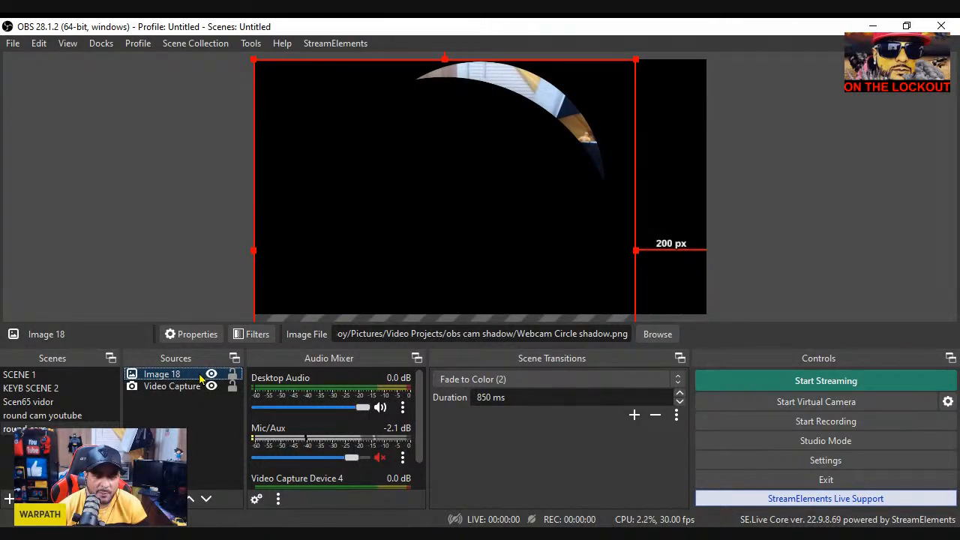
left_click_drag(197, 380, 192, 397)
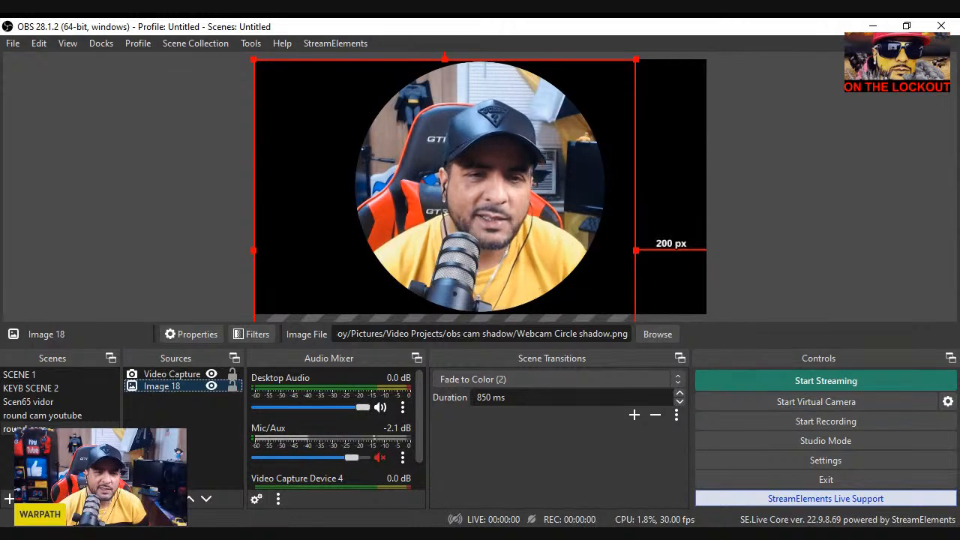
Shrink the round webcam into the canvas's lower-right corner, and scale the circle shadow image down and move it towards the webcam
left_click(273, 265)
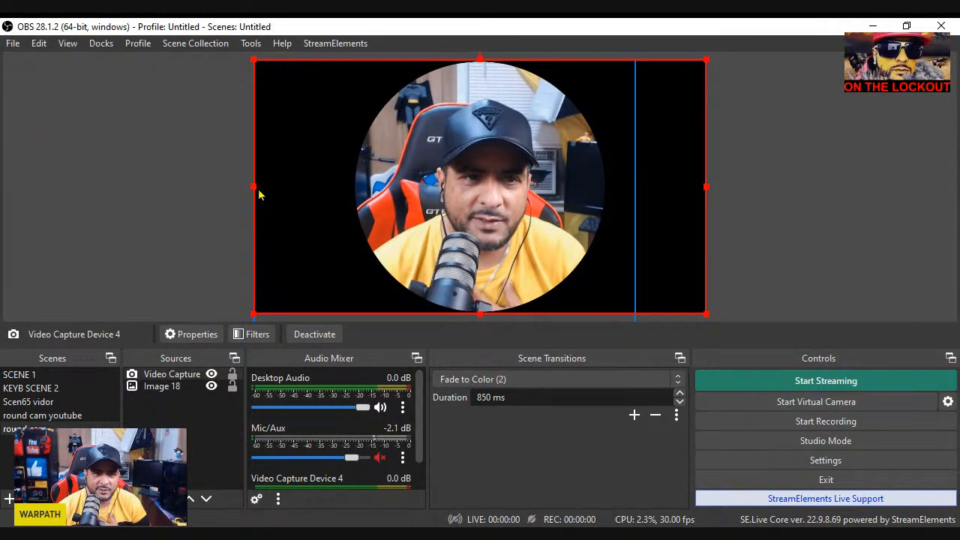
left_click_drag(254, 185, 485, 282)
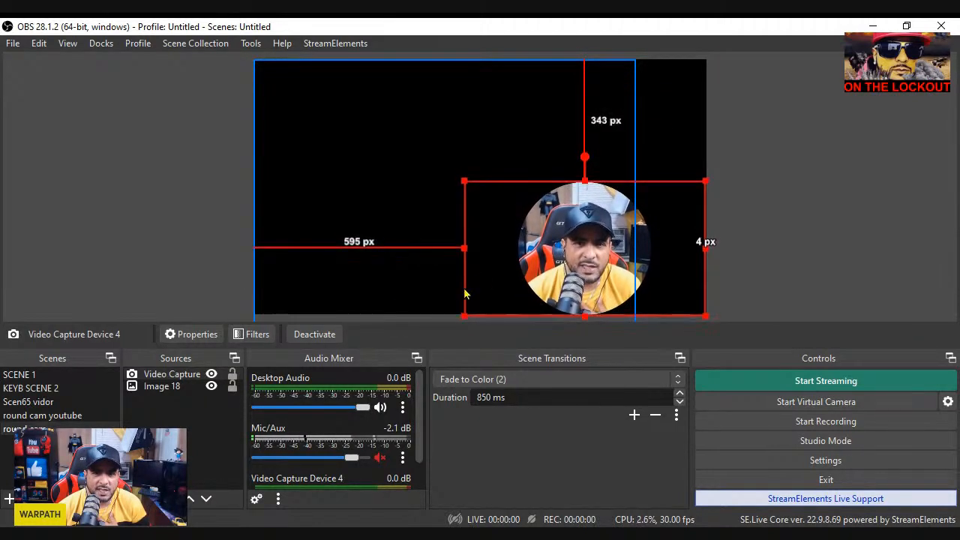
left_click(195, 390)
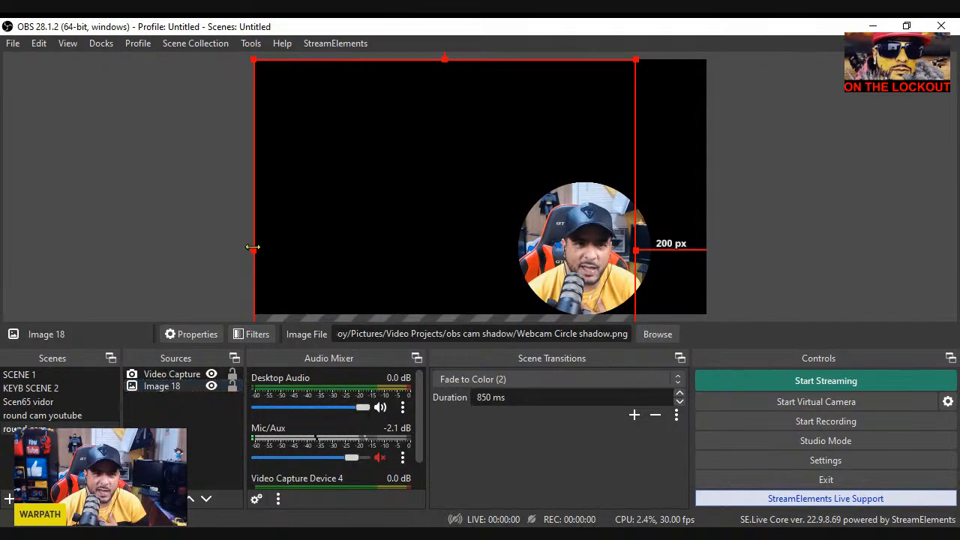
left_click_drag(253, 247, 484, 240)
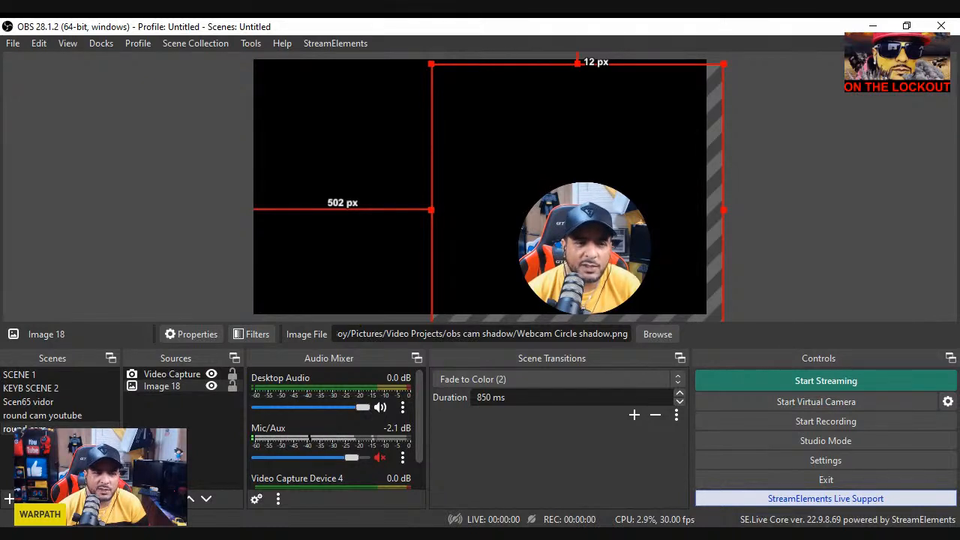
Add a new image source with the default name and browse to the OBS CONTENT folder on drive D: for its file
left_click(186, 329)
left_click(513, 376)
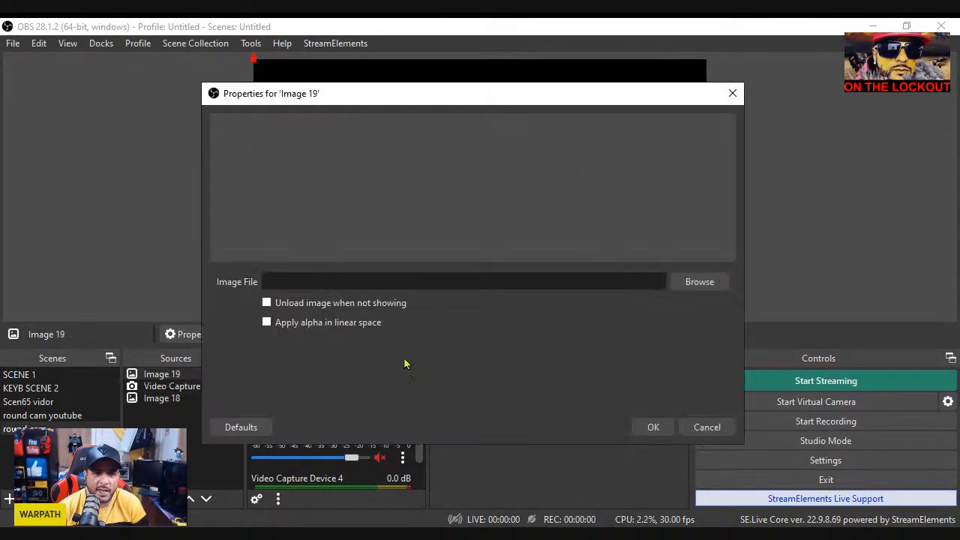
left_click(699, 281)
left_click(273, 417)
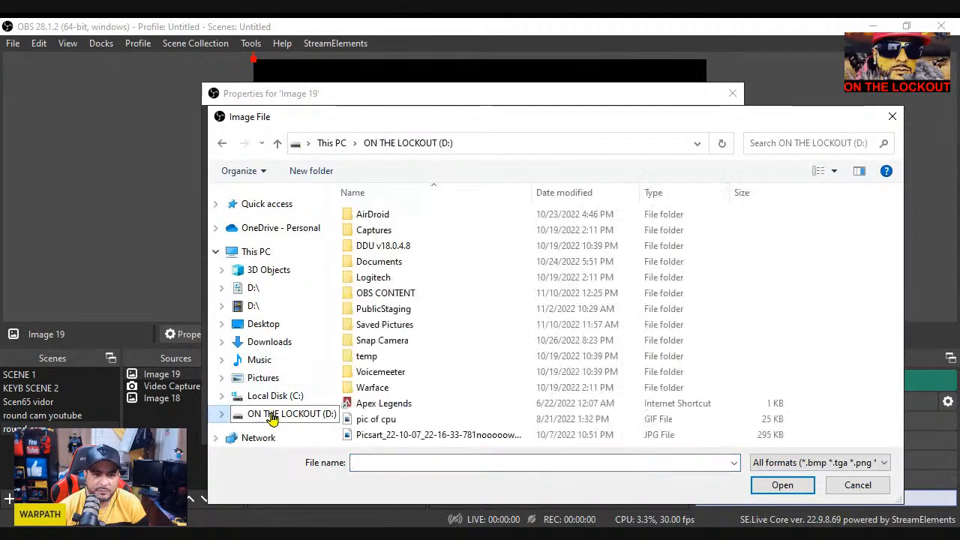
left_click(427, 298)
double_click(428, 299)
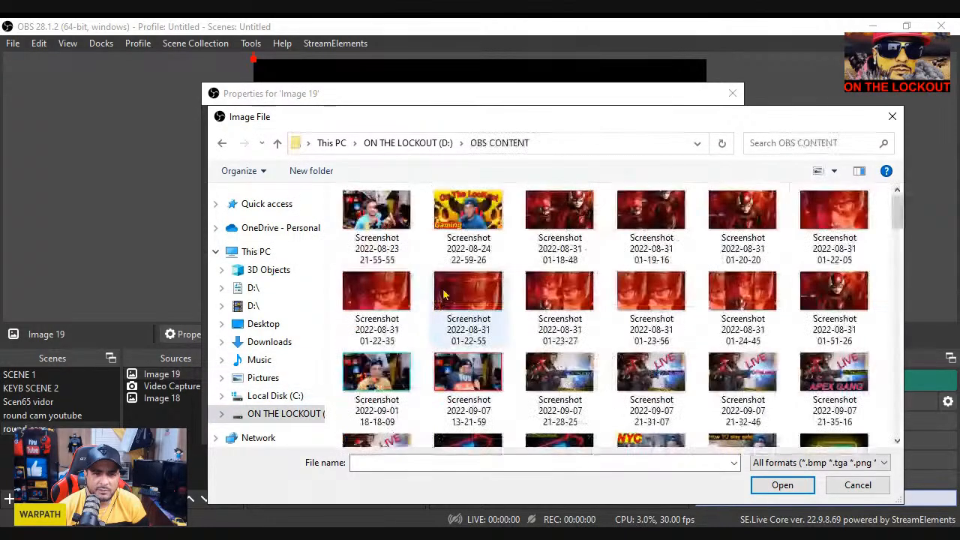
scroll(793, 307, "down", 10)
scroll(794, 315, "down", 5)
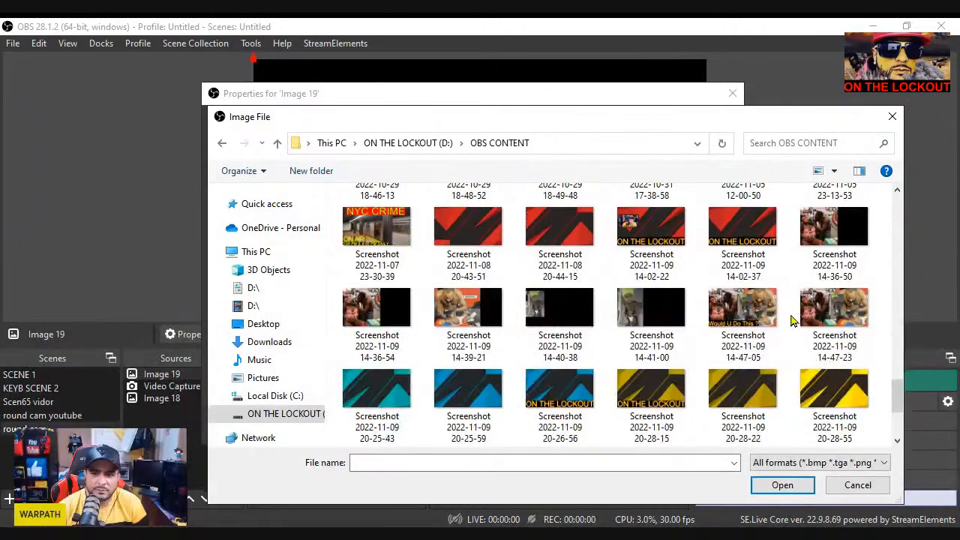
left_click(834, 390)
left_click(798, 487)
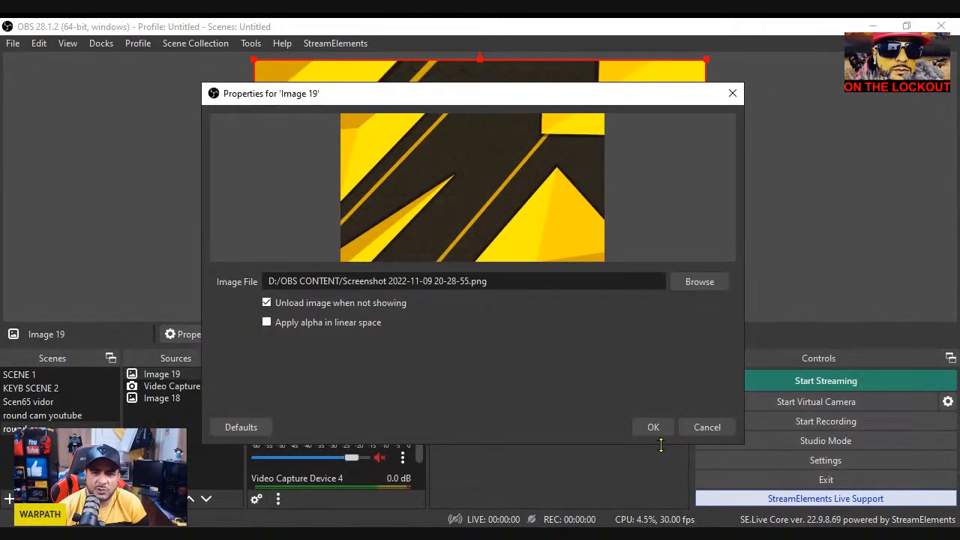
left_click(657, 429)
left_click_drag(187, 375, 197, 406)
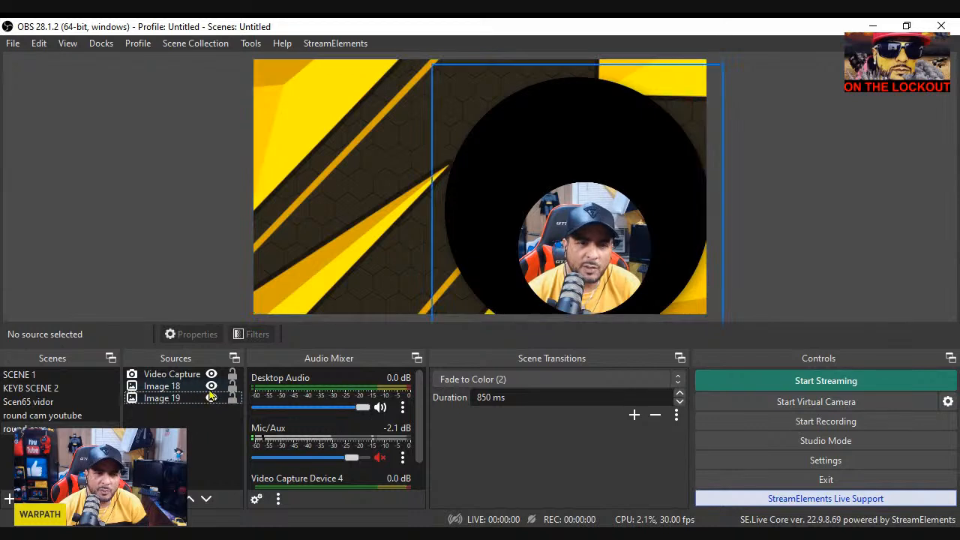
Scale the circle shadow image down in stages and move it behind the round webcam, about 700 px from the canvas's left edge
left_click(201, 386)
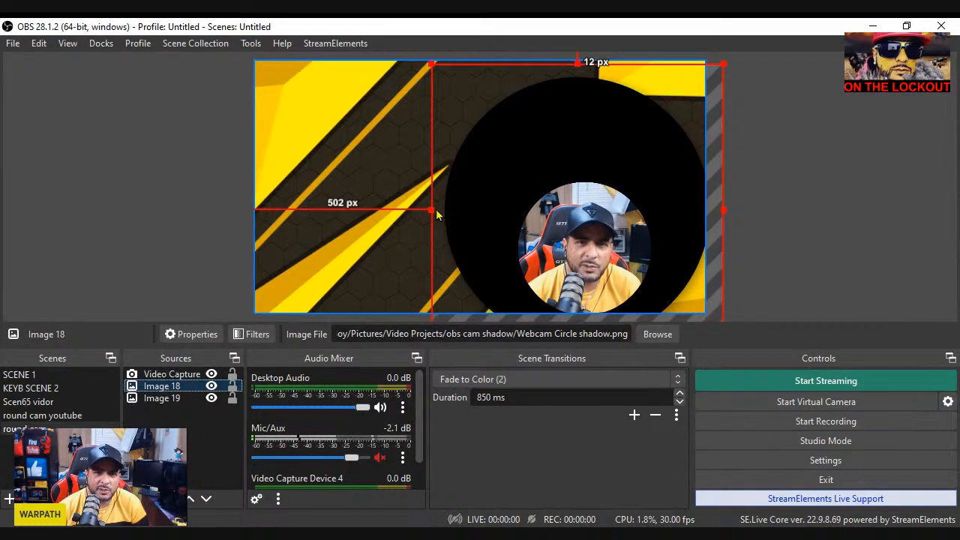
left_click_drag(431, 210, 476, 201)
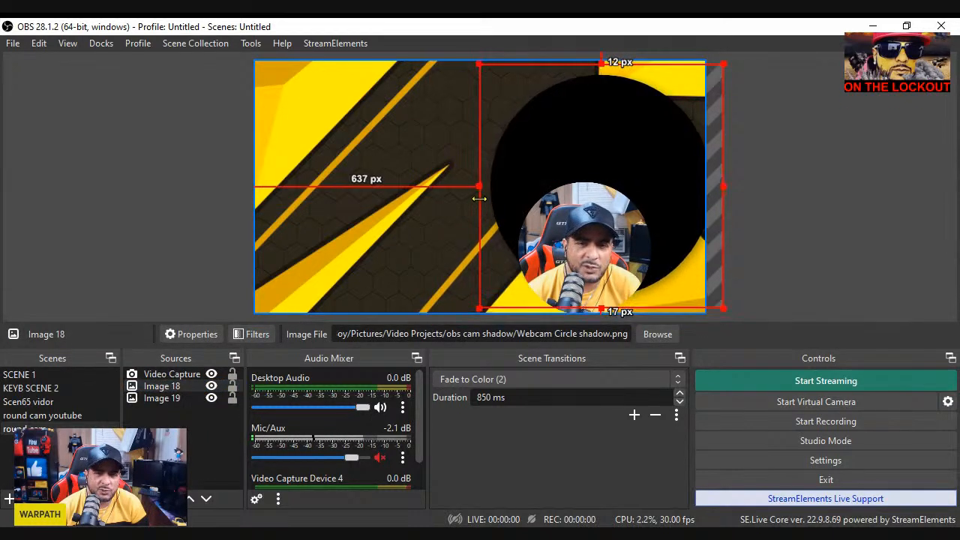
left_click_drag(547, 178, 556, 205)
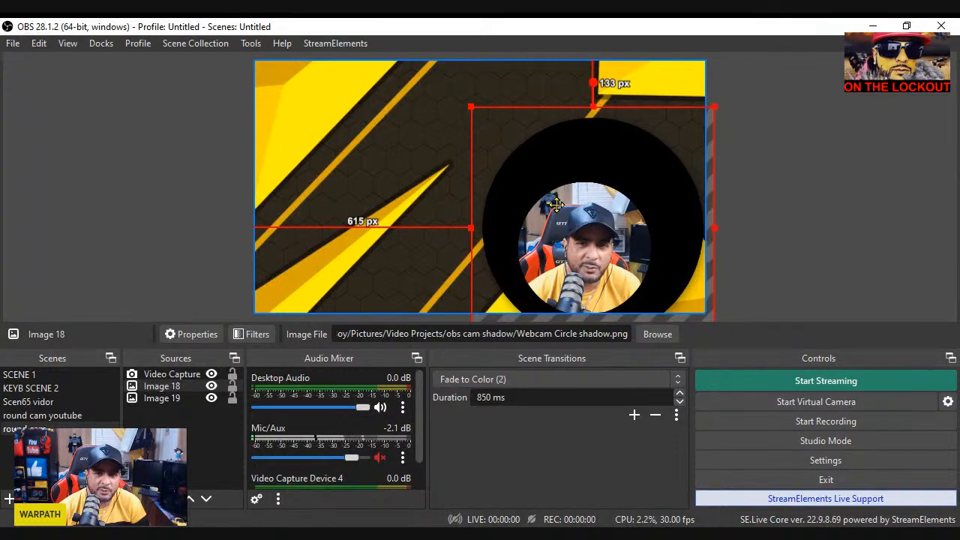
left_click_drag(472, 228, 536, 195)
left_click_drag(622, 154, 560, 225)
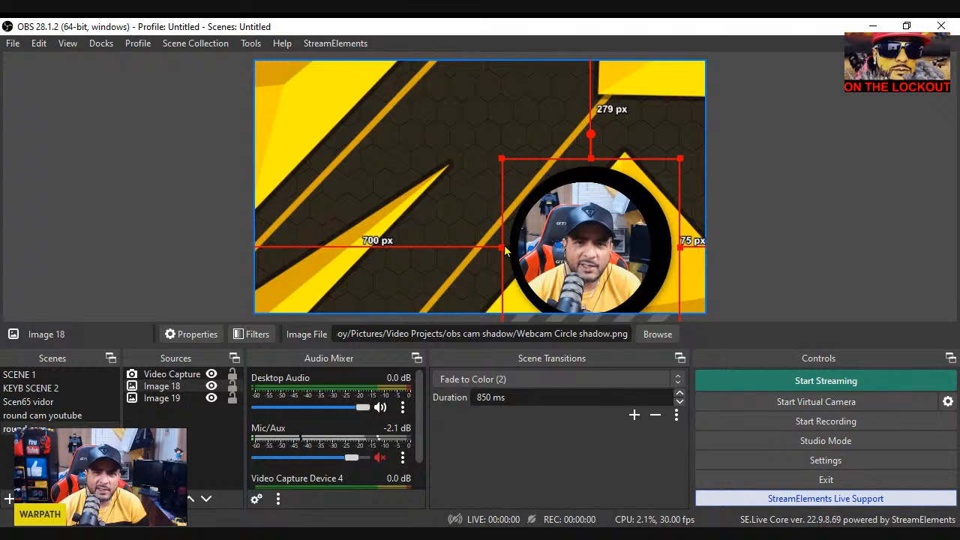
Shrink the circle shadow further and center it behind the webcam as a thin, even black rim, then deselect it
left_click_drag(501, 245, 522, 237)
left_click_drag(651, 219, 637, 228)
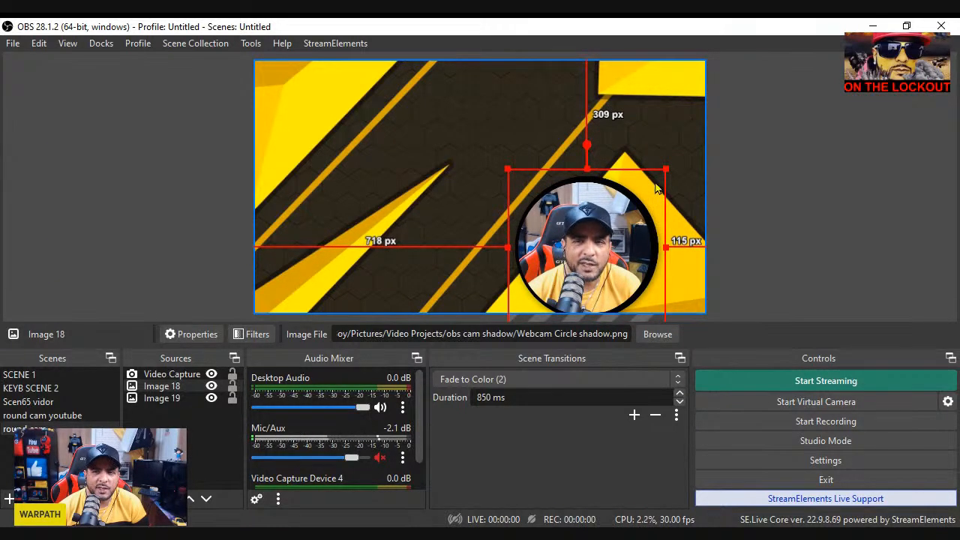
mouse_move(665, 170)
left_mouse_down()
mouse_move(658, 181)
mouse_move(664, 172)
left_mouse_up()
left_click(728, 187)
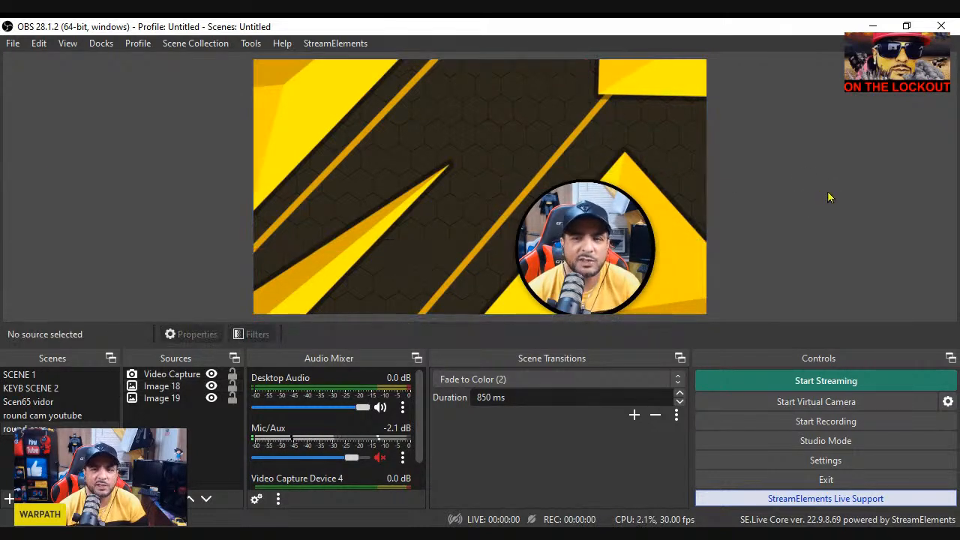